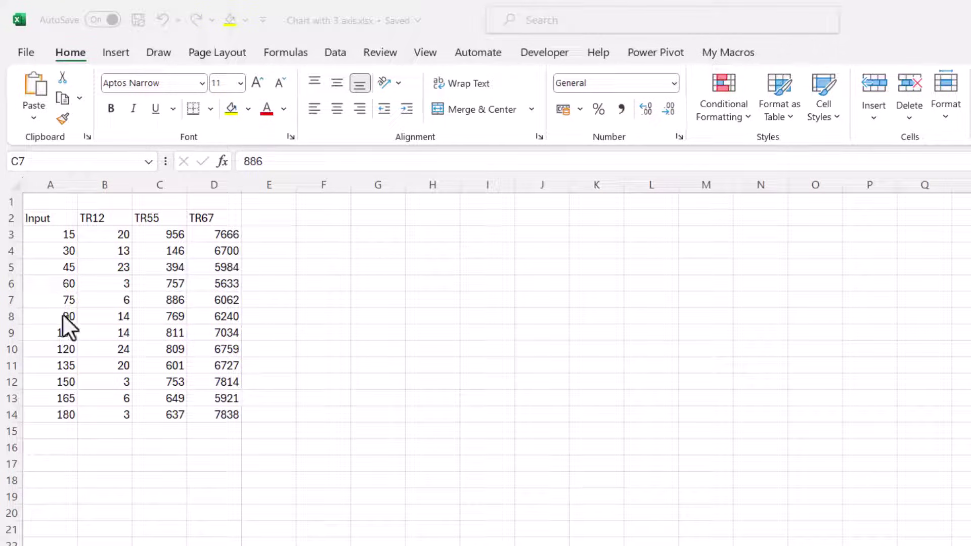
Insert a scatter chart with straight lines and markers from the Input, TR12, TR55 and TR67 data
left_click(125, 302)
left_click(124, 299)
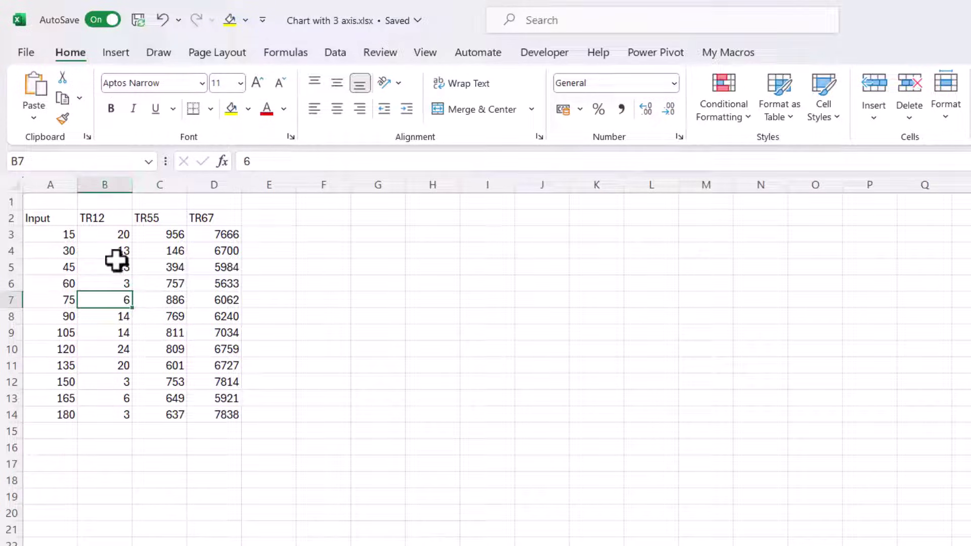
left_click(107, 55)
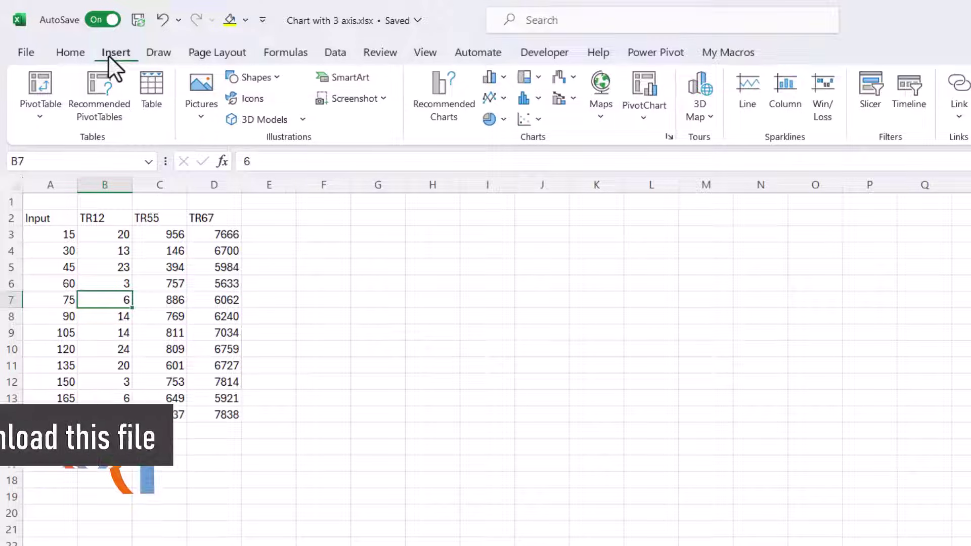
left_click(538, 116)
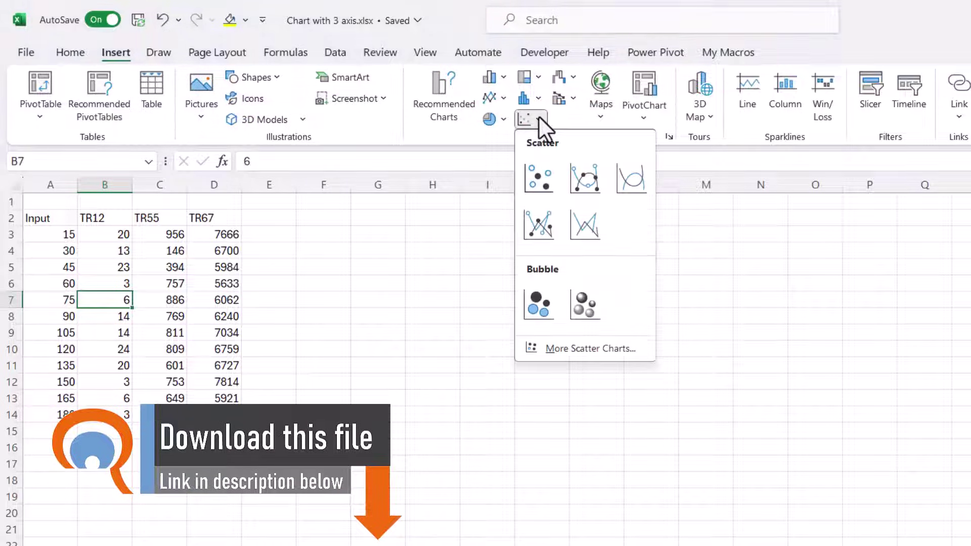
left_click(550, 223)
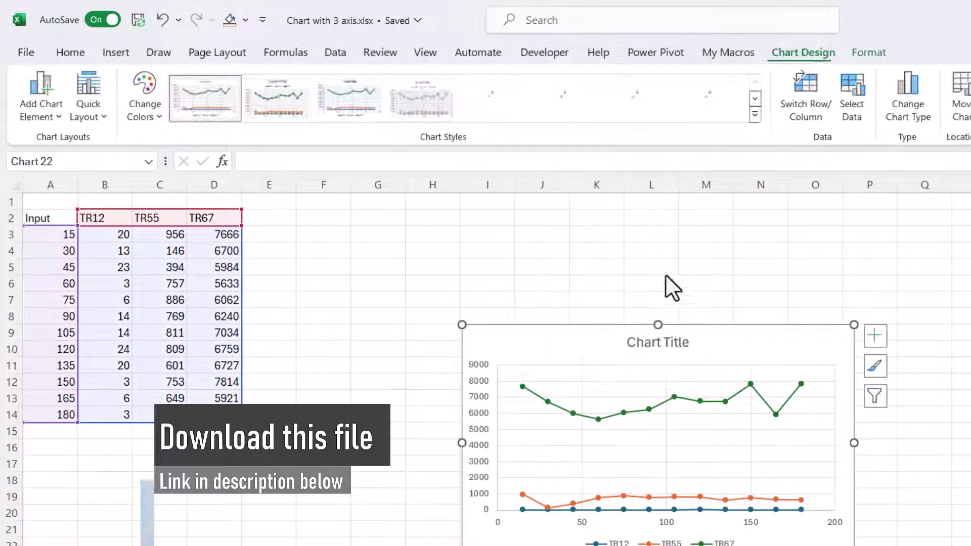
Move the chart beside the data table, then duplicate it and place the copy next to the original
left_click_drag(587, 341, 414, 252)
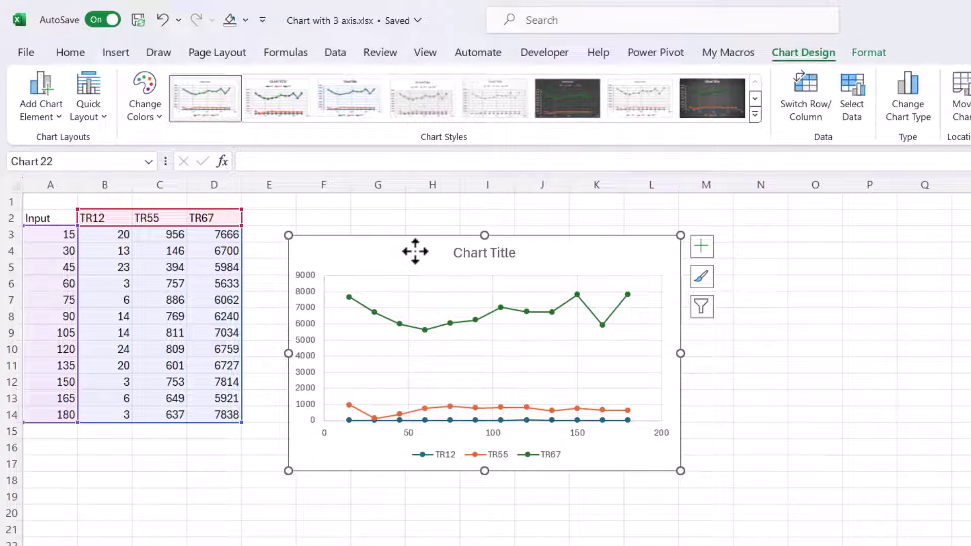
key("ctrl+d")
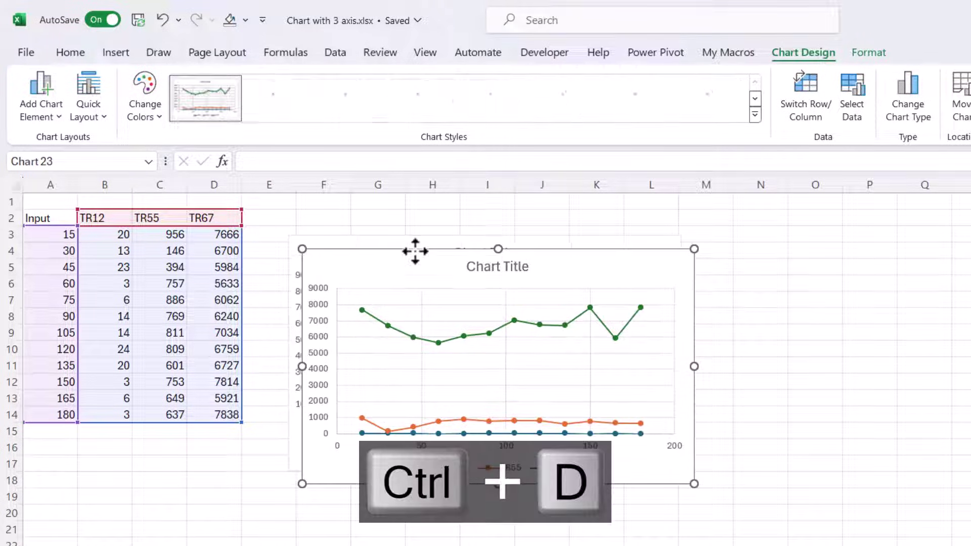
left_click_drag(419, 254, 764, 217)
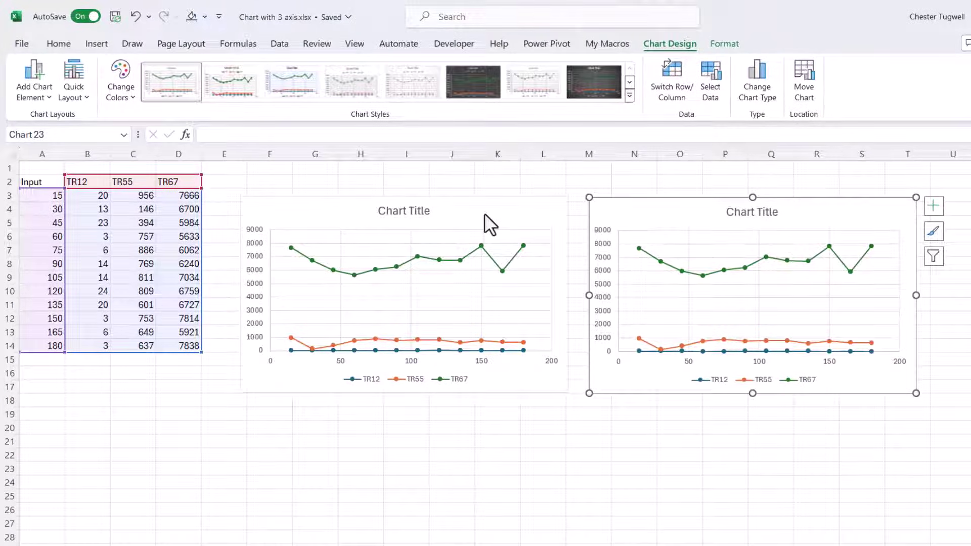
Remove the TR67 series from the original chart
mouse_move(480, 345)
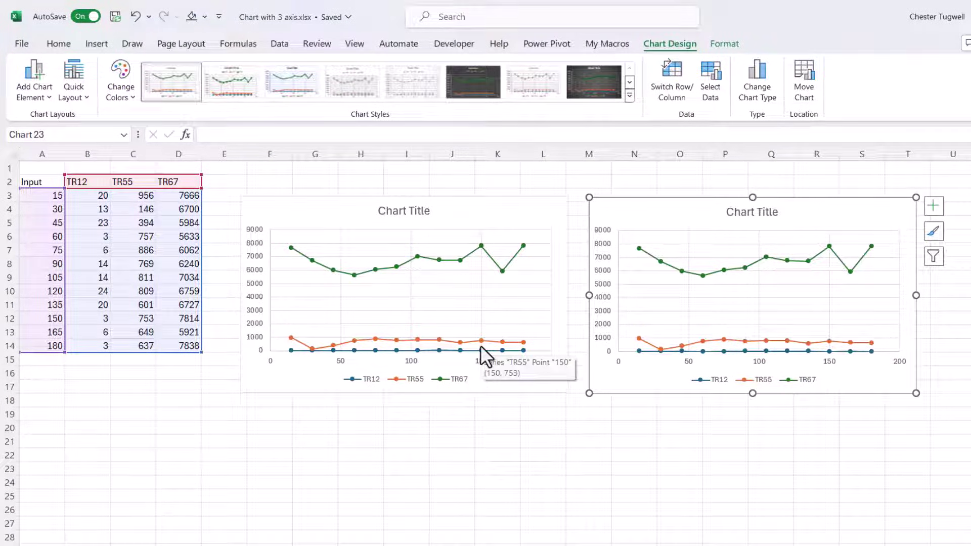
left_click(402, 264)
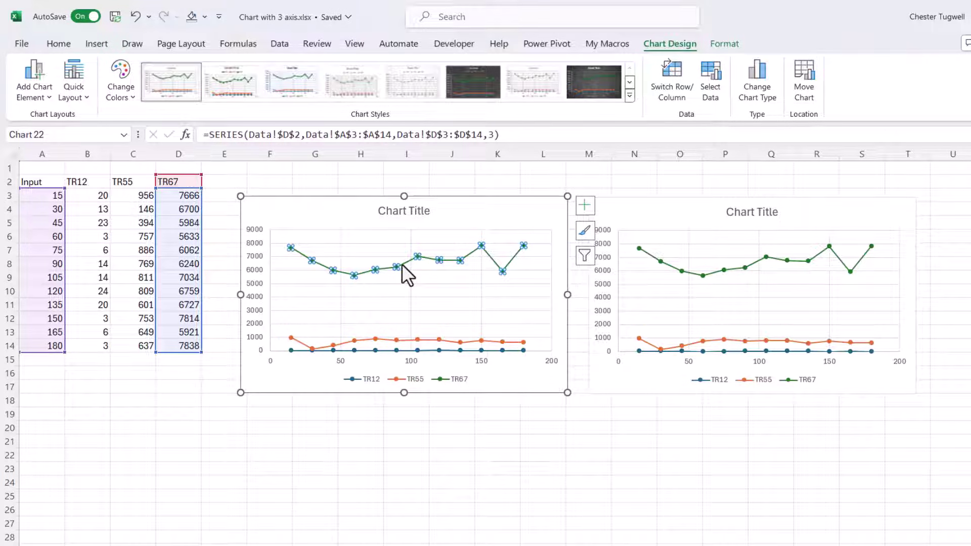
key("Delete")
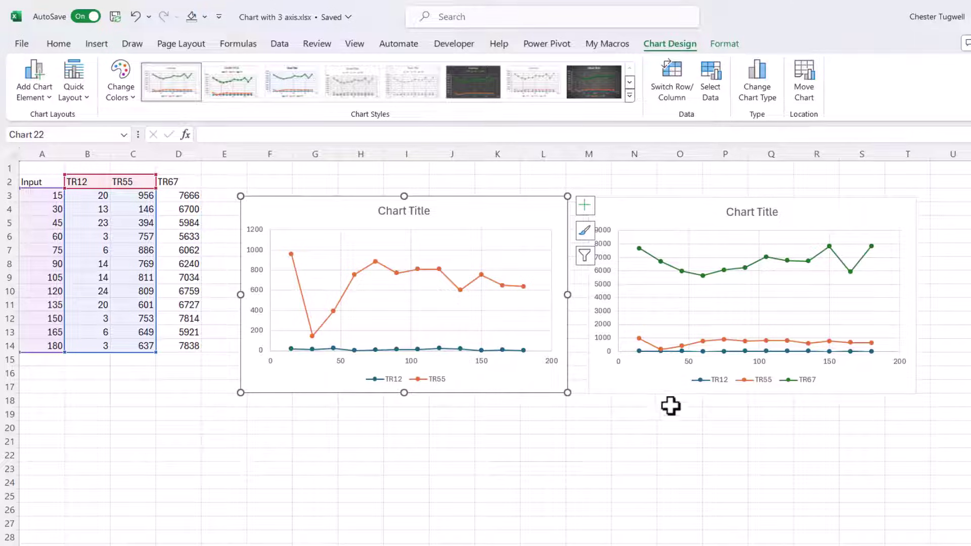
Remove the TR55 and TR12 series from the duplicate chart, leaving only TR67
left_click(772, 342)
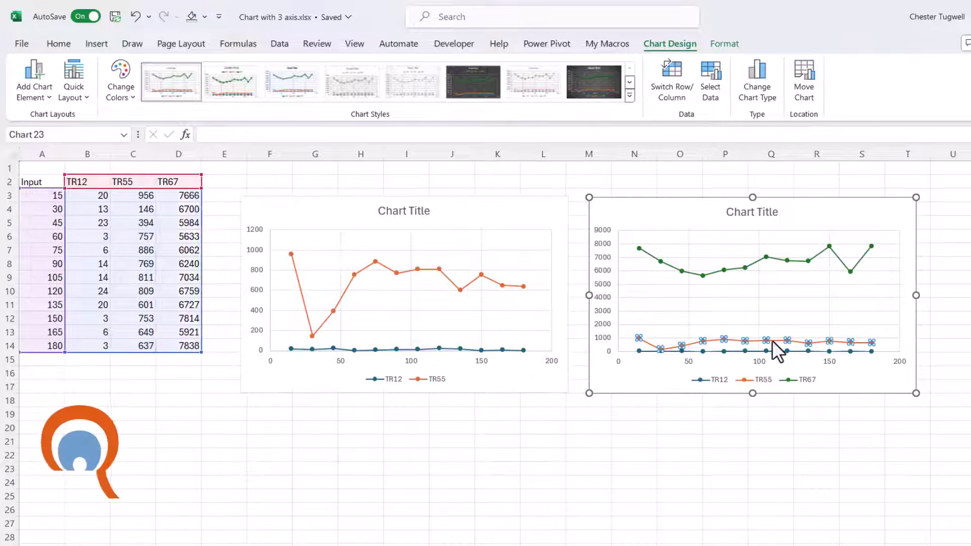
left_click(772, 342)
key("Delete")
left_click(773, 351)
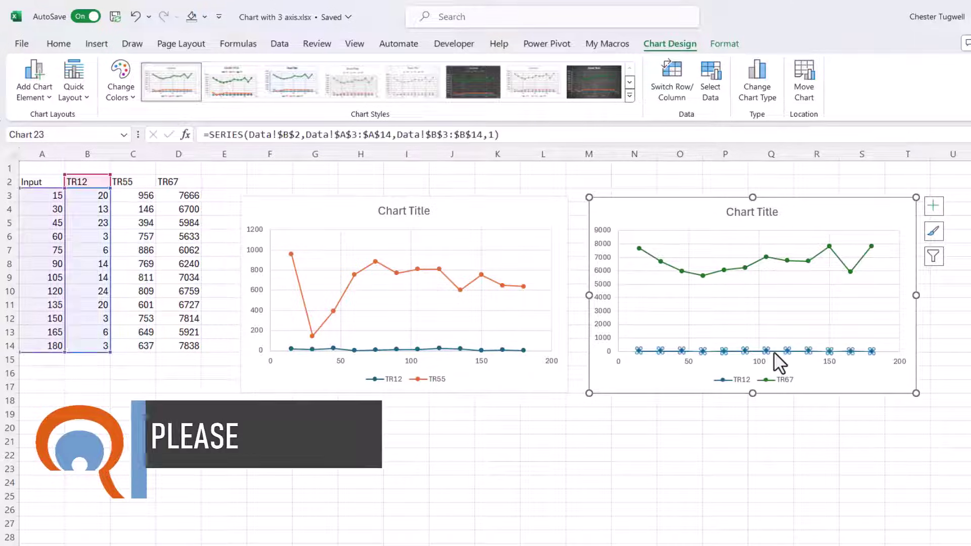
key("Delete")
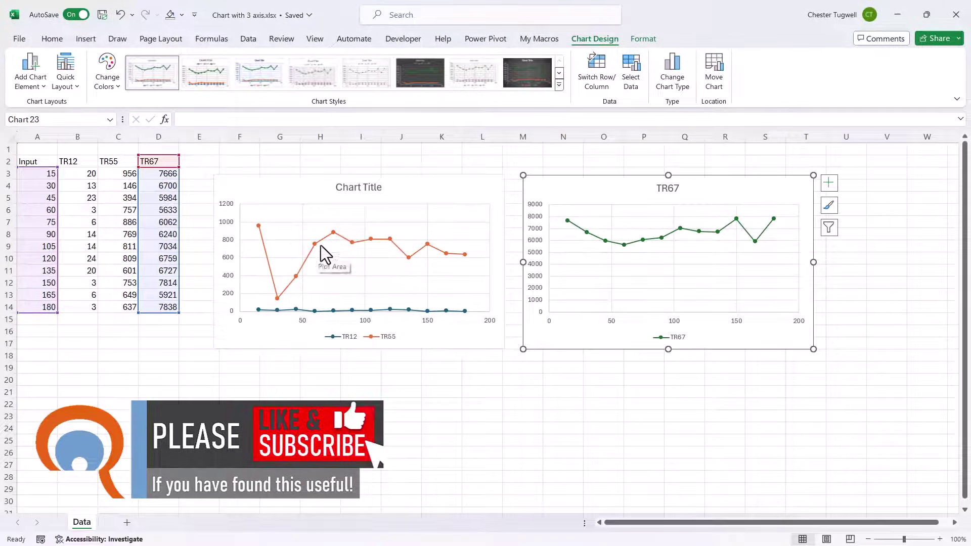
Plot the TR55 series of the original chart on the secondary axis
left_click(326, 241)
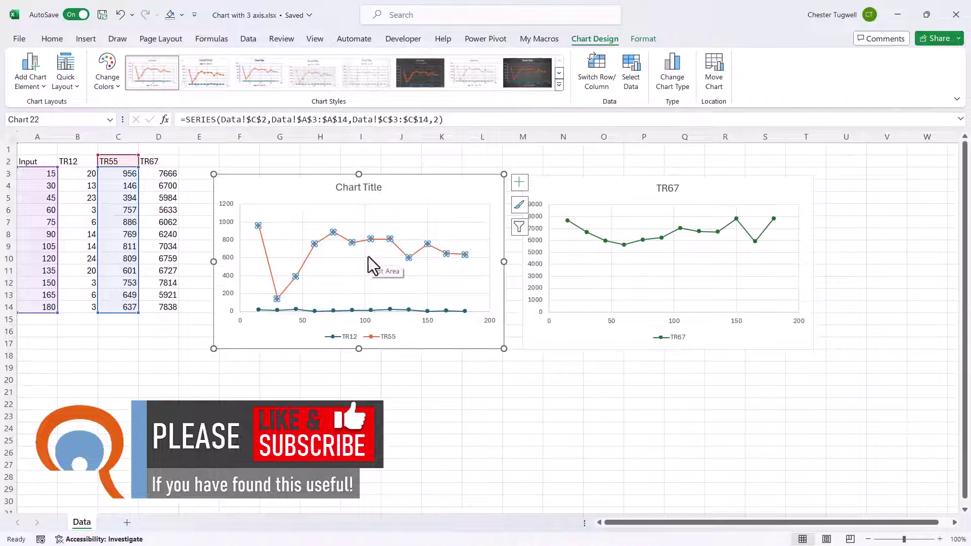
left_click(342, 238)
double_click(343, 238)
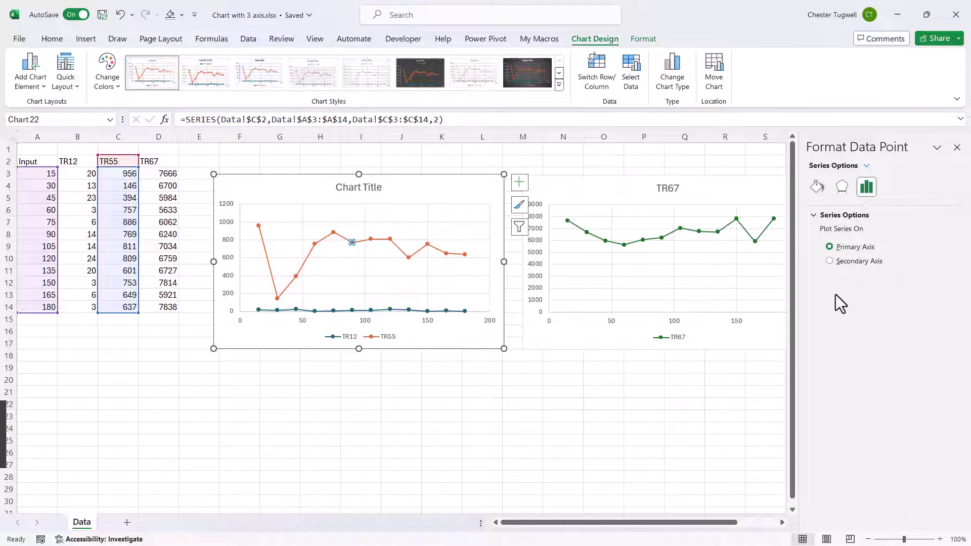
left_click(829, 261)
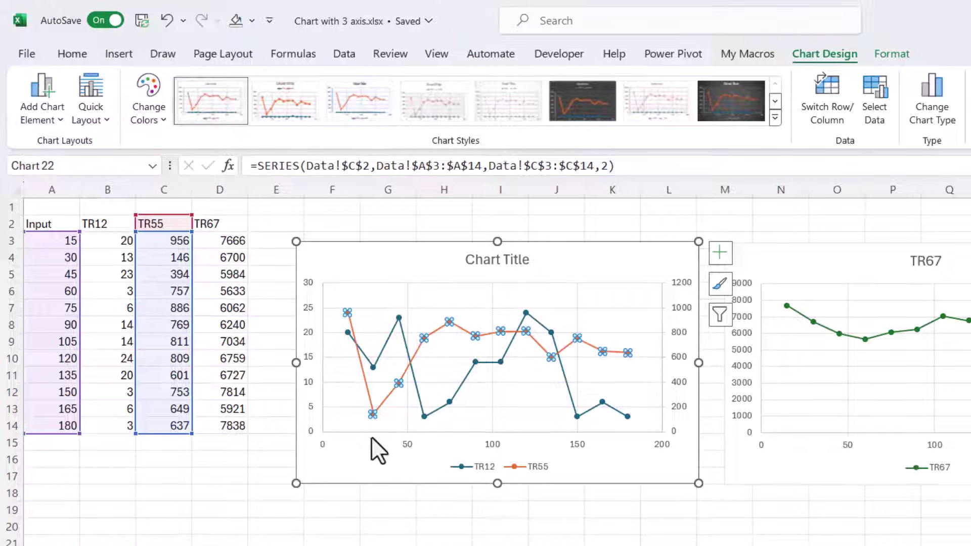
Format the original chart's primary vertical axis labels in bold dark teal to match the TR12 line
left_click(309, 284)
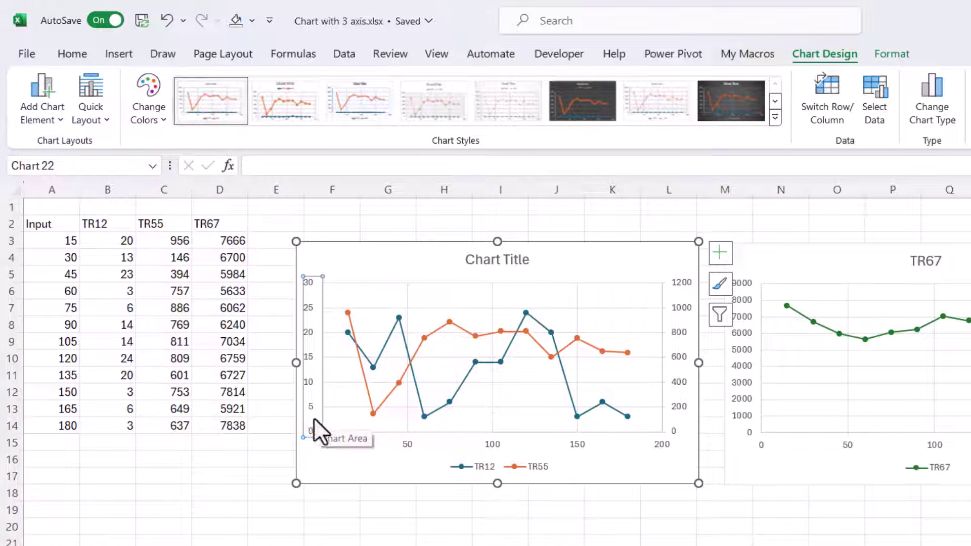
left_click(879, 53)
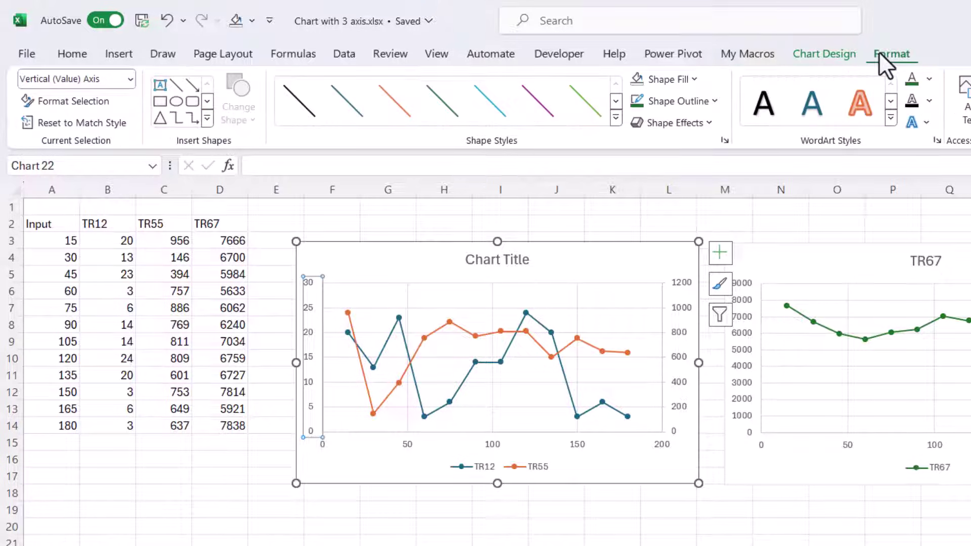
left_click(782, 66)
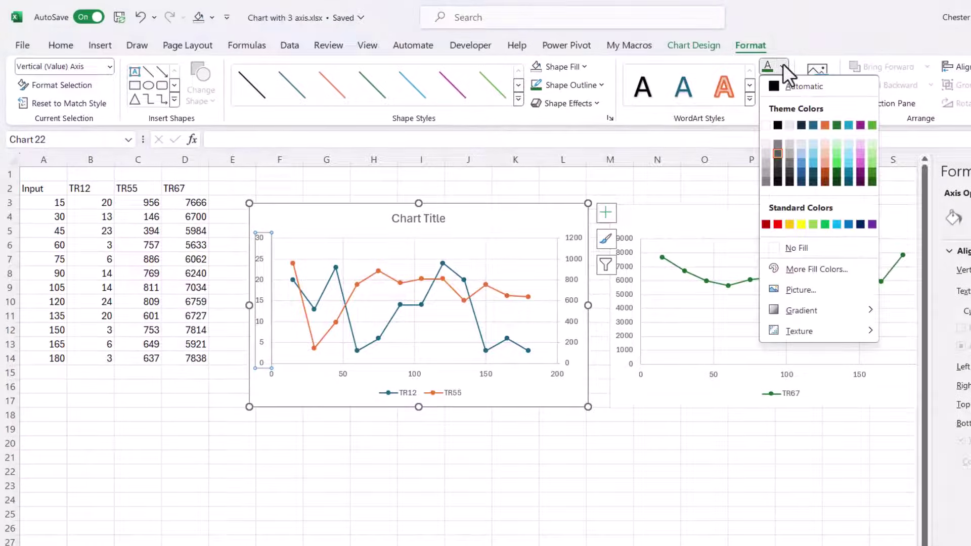
left_click(811, 125)
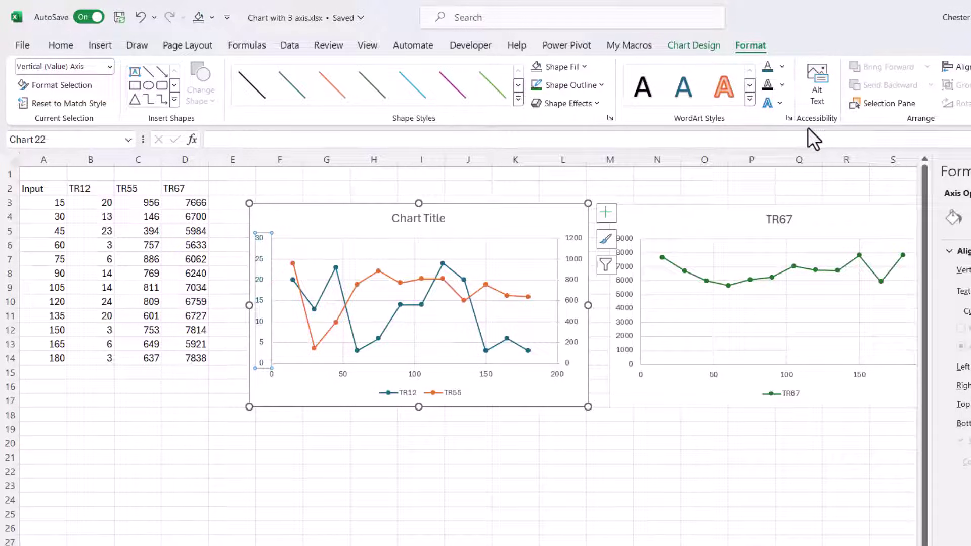
key("ctrl+b")
Give the original chart's primary vertical axis a dark teal outline with a 1 pt weight
left_click(601, 87)
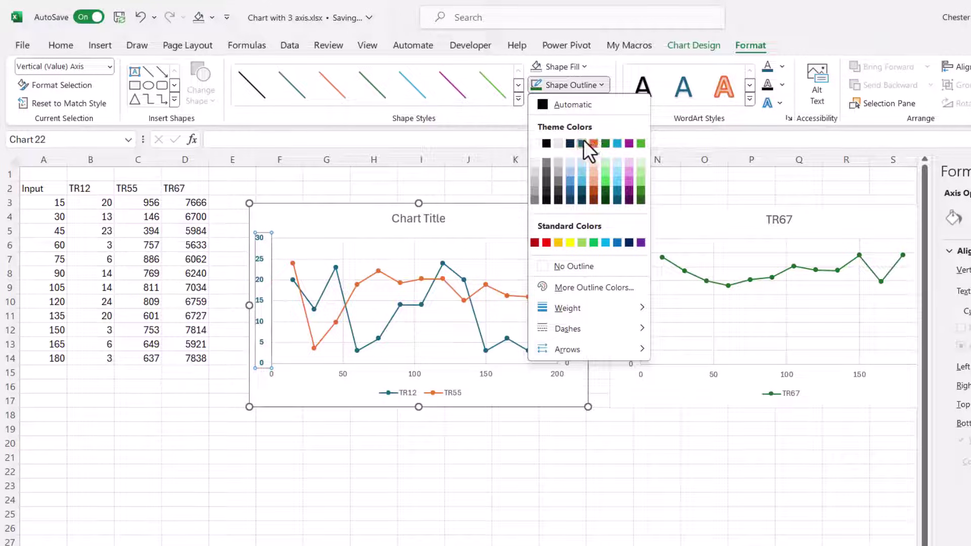
left_click(585, 141)
left_click(599, 90)
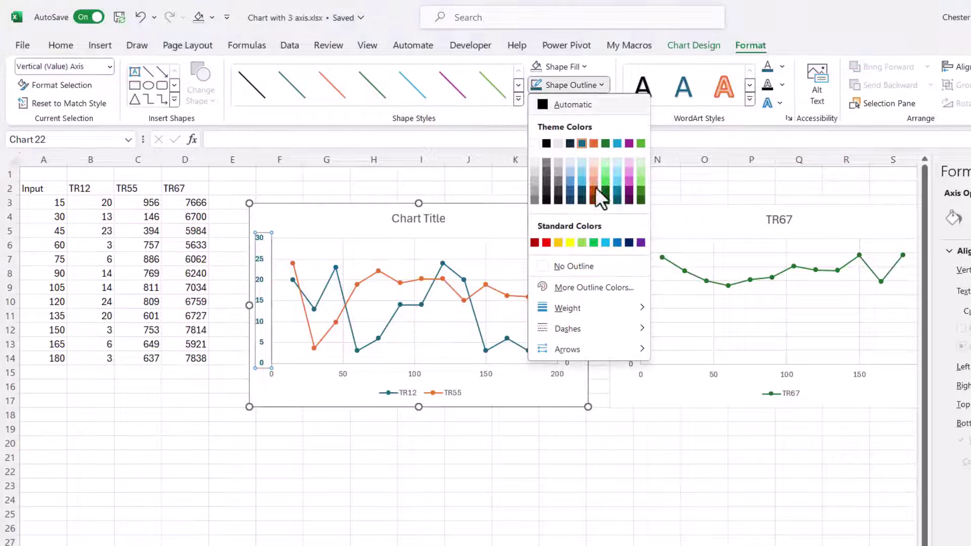
mouse_move(579, 305)
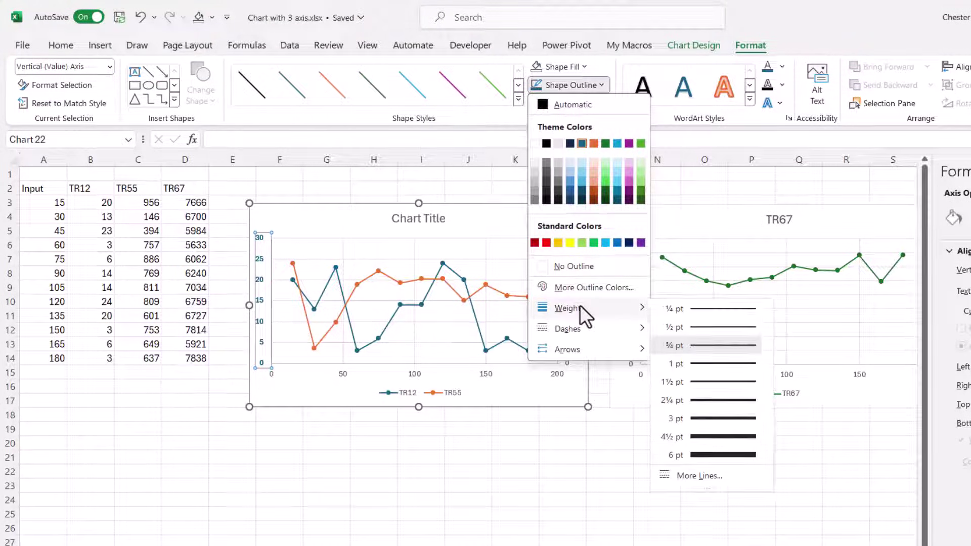
left_click(705, 359)
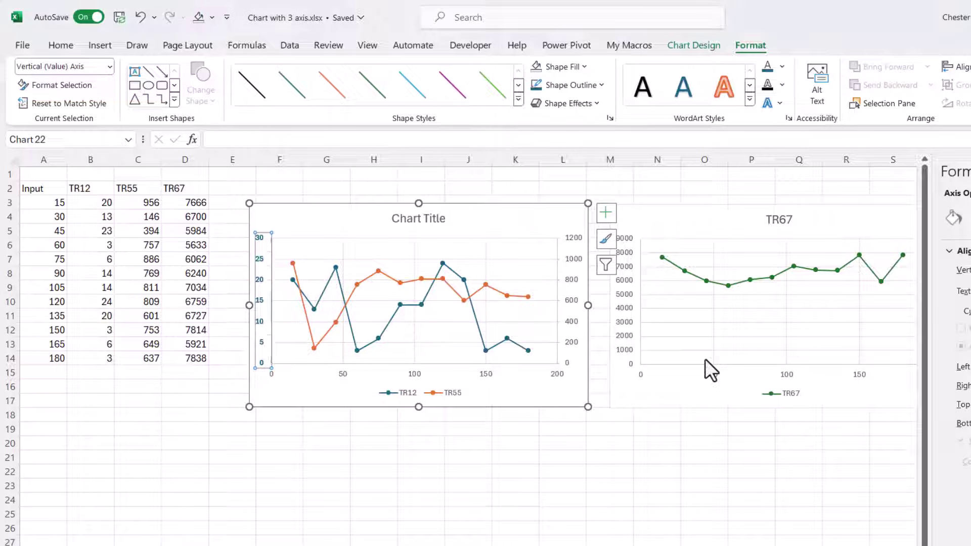
left_click(330, 445)
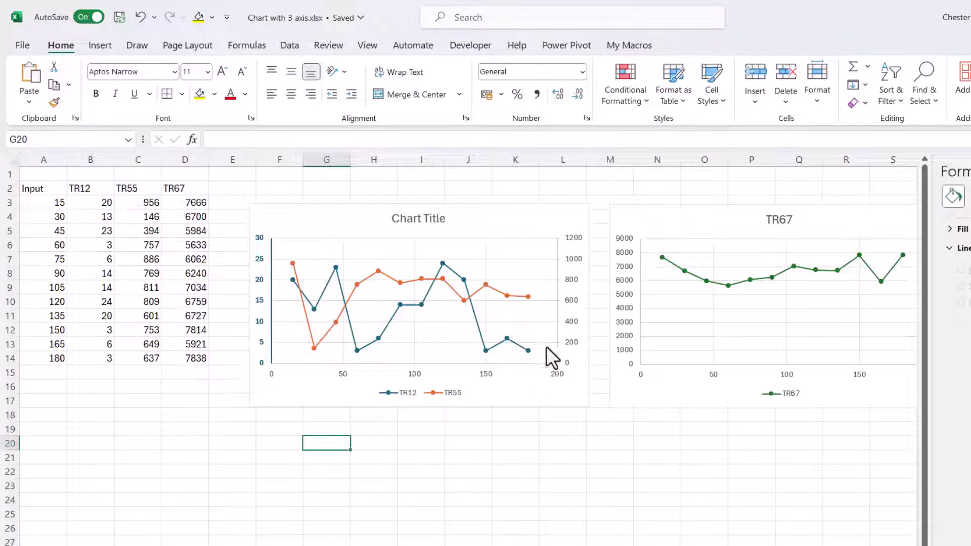
Color the original chart's secondary vertical axis labels orange to match the TR55 line
left_click(572, 259)
left_click(781, 67)
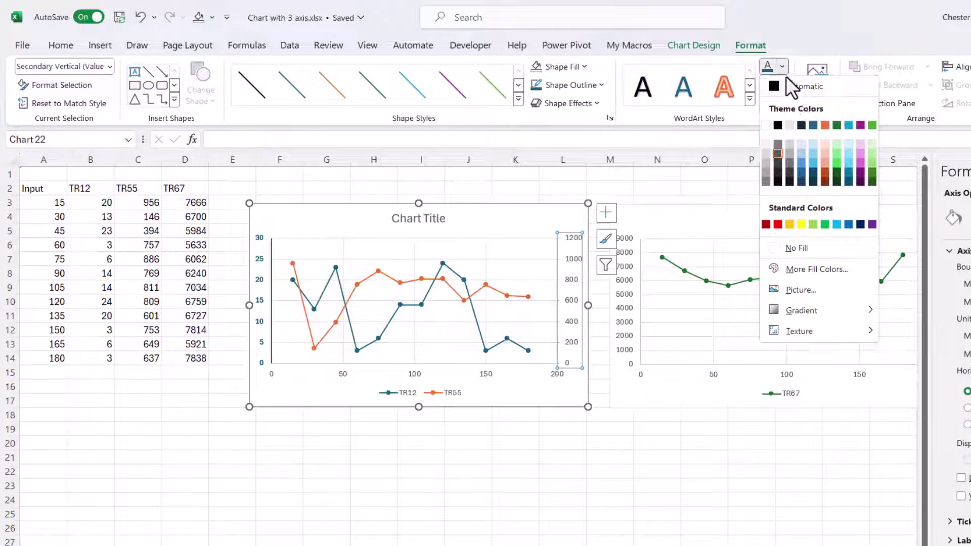
left_click(825, 125)
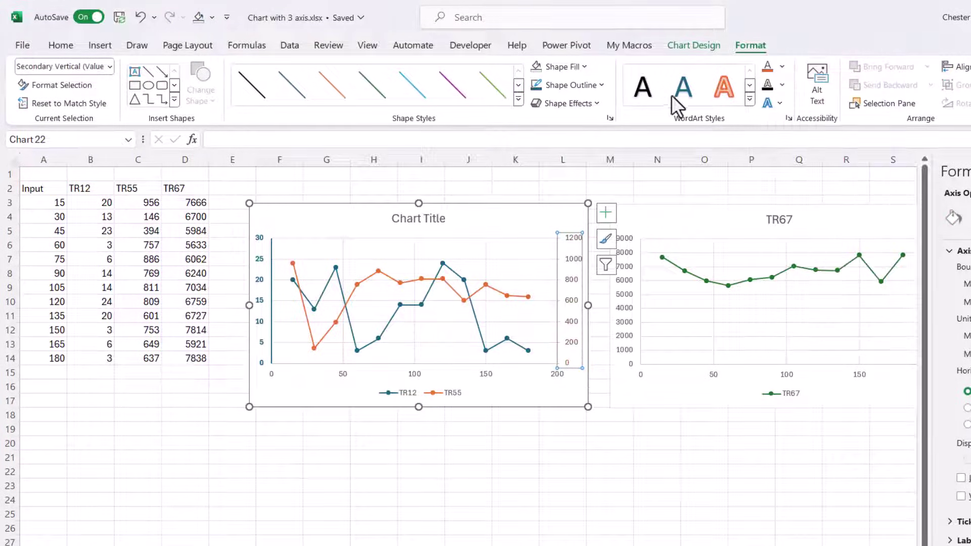
Give the original chart's secondary vertical axis an orange outline with a 1 pt weight
left_click(603, 84)
left_click(593, 143)
left_click(599, 85)
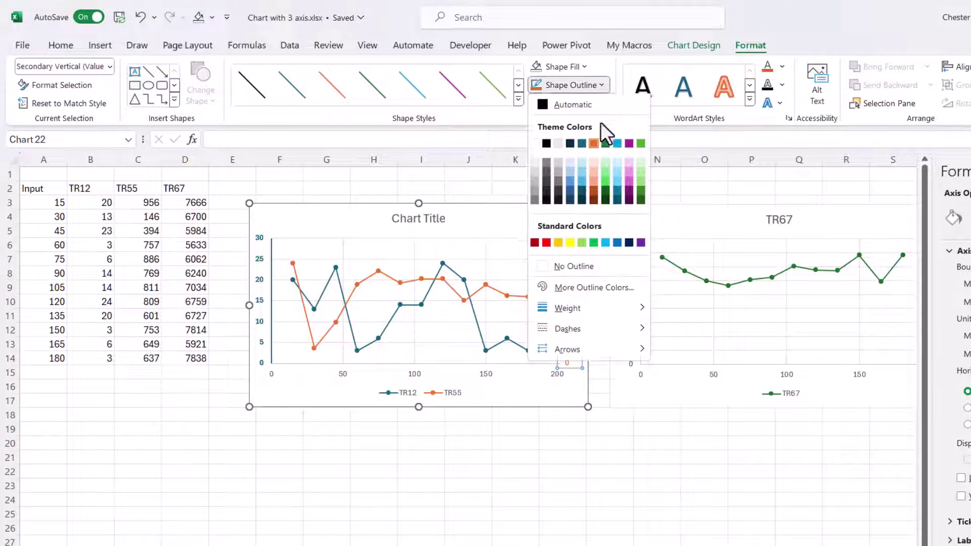
mouse_move(602, 299)
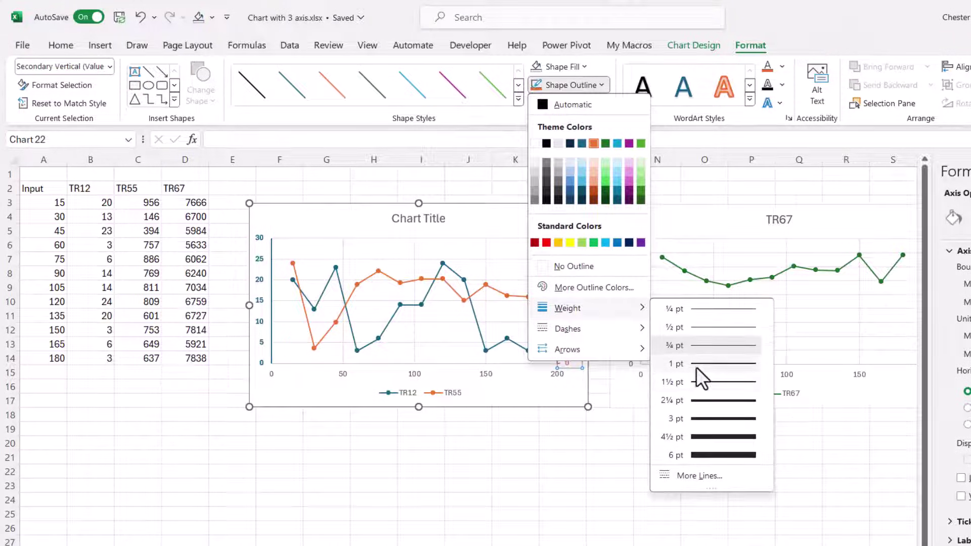
left_click(695, 364)
left_click(649, 439)
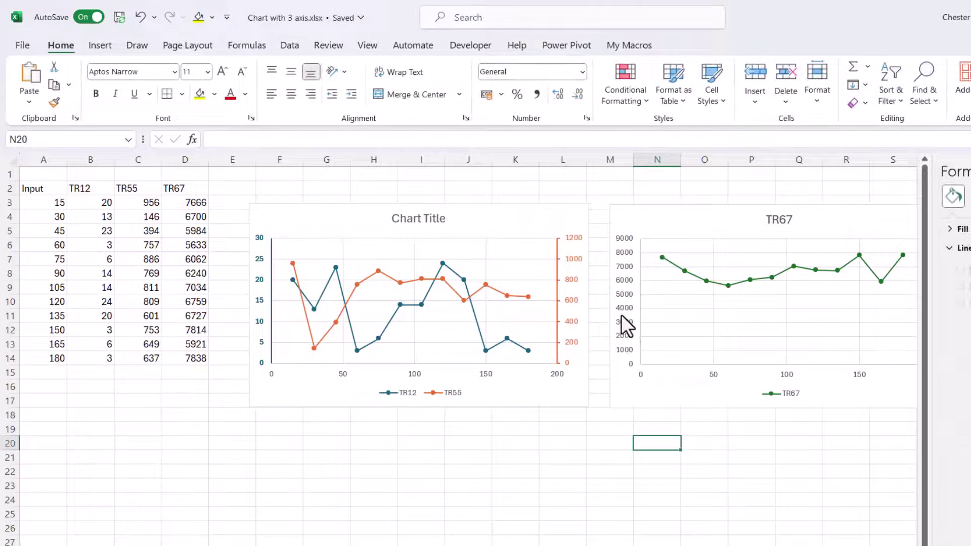
Color the TR67 chart's vertical axis labels green, and bold both these and the original chart's secondary axis labels
left_click(621, 320)
left_click(638, 278)
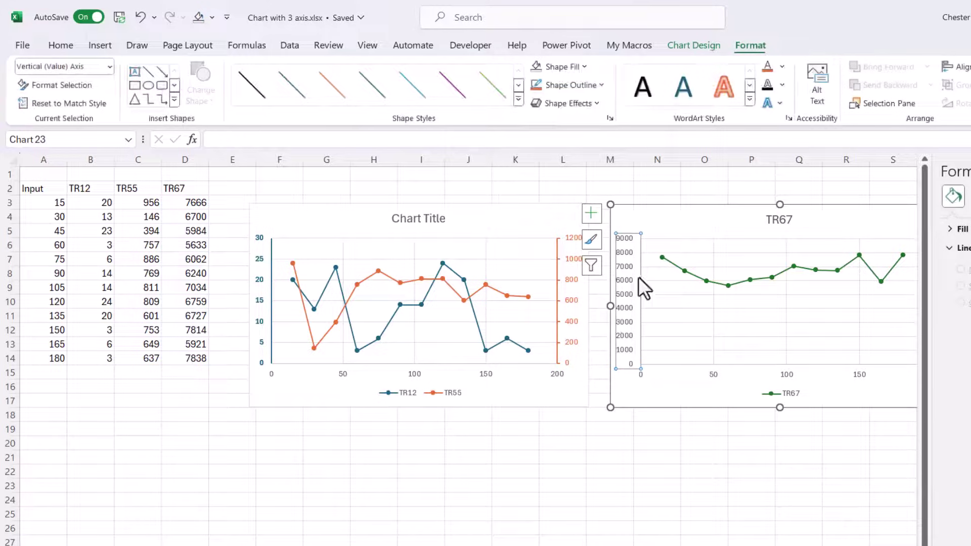
left_click(783, 66)
left_click(837, 124)
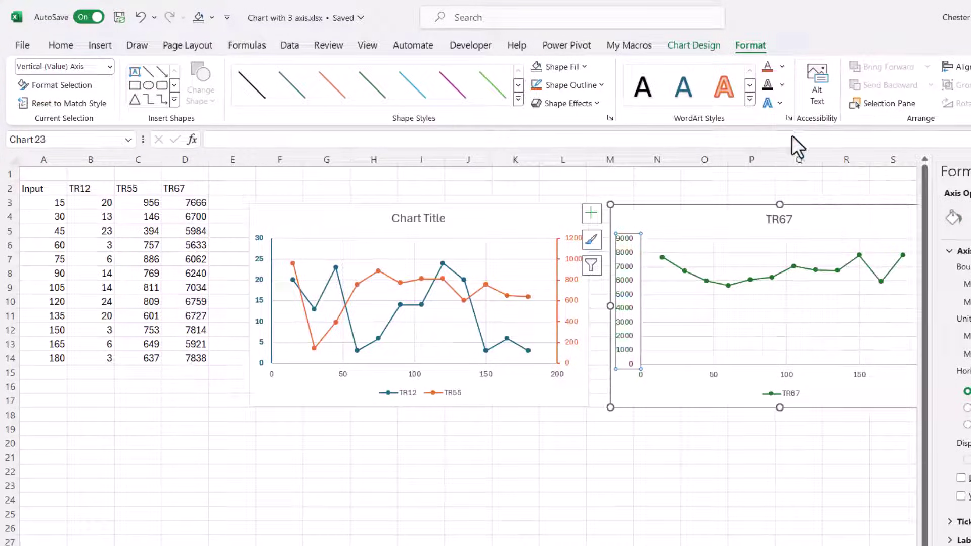
key("ctrl+b")
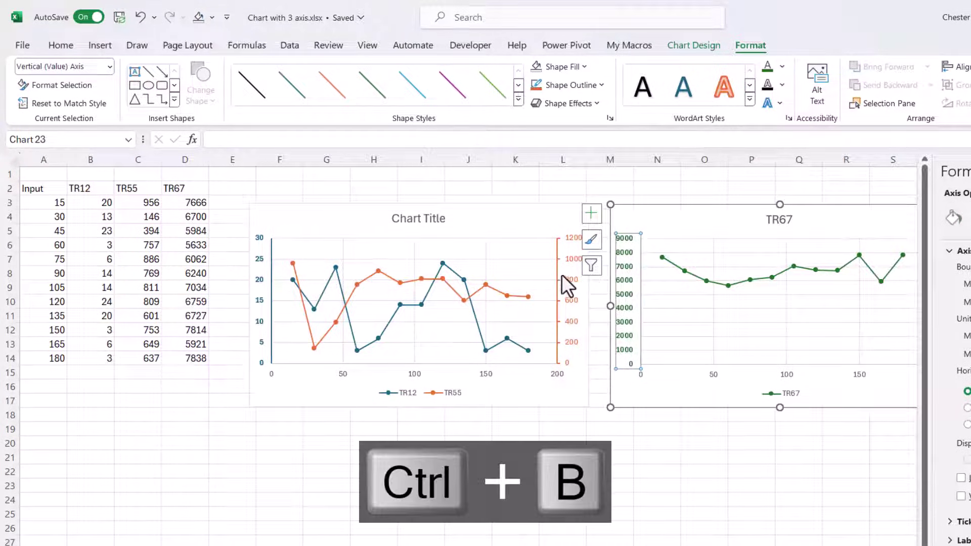
left_click(572, 260)
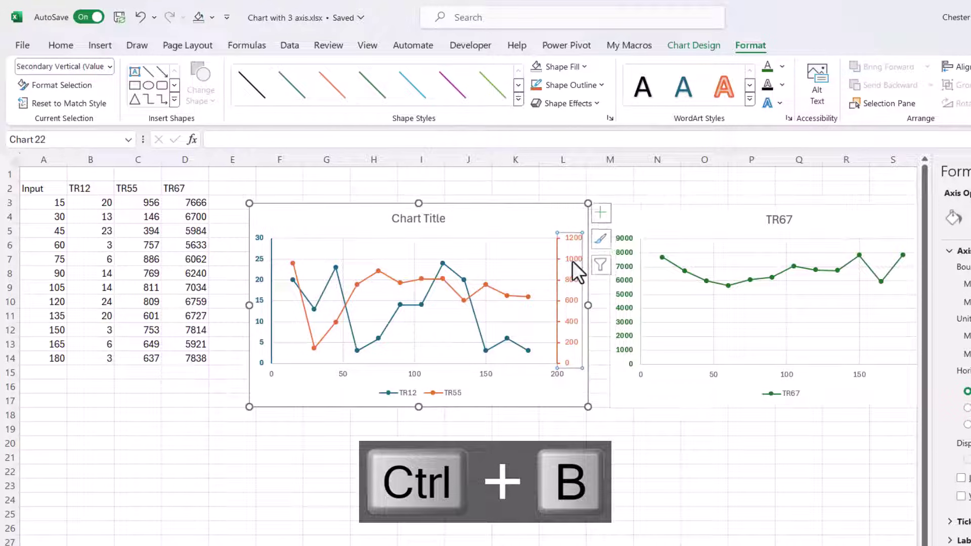
Give the TR67 chart's vertical axis a green outline with a heavier line weight, like the original chart's vertical axes
left_click(622, 271)
left_click(603, 86)
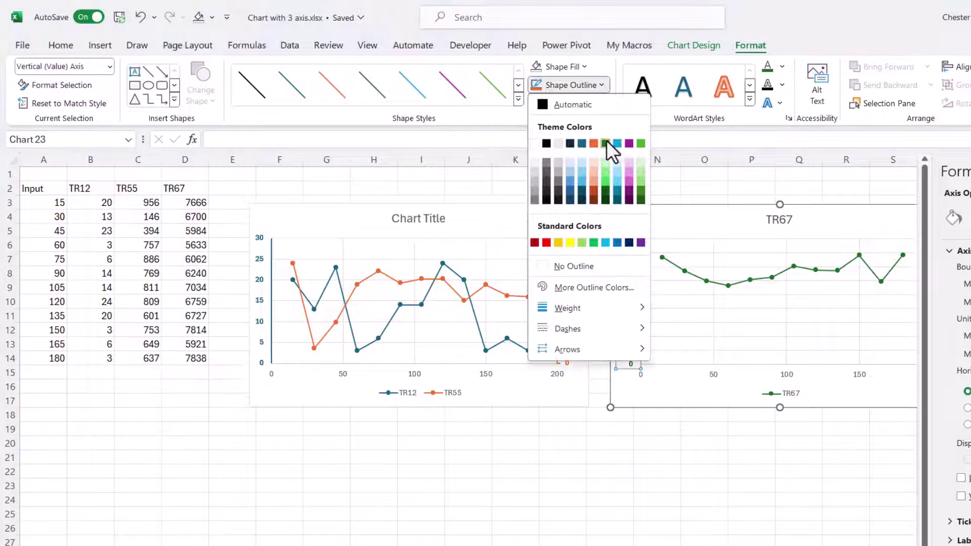
left_click(605, 140)
left_click(601, 87)
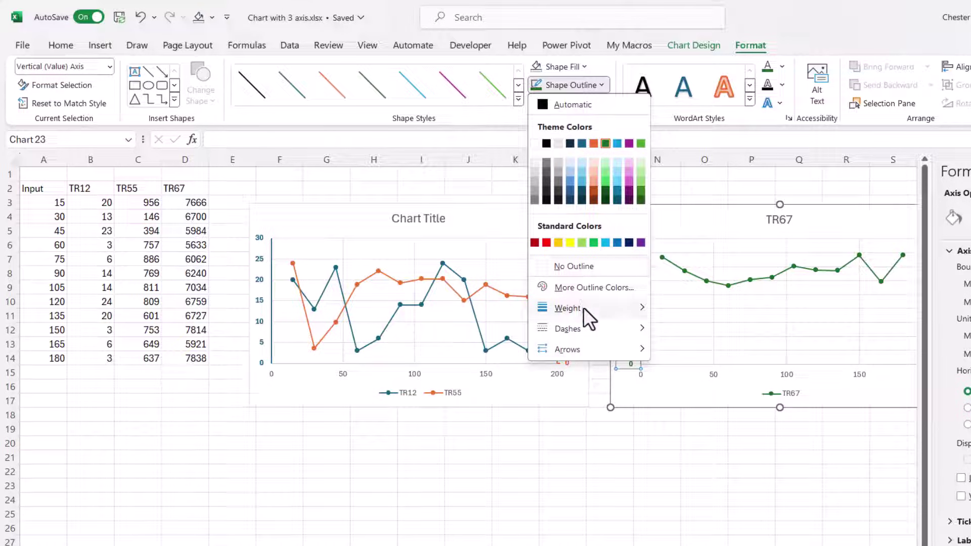
mouse_move(583, 307)
left_click(699, 363)
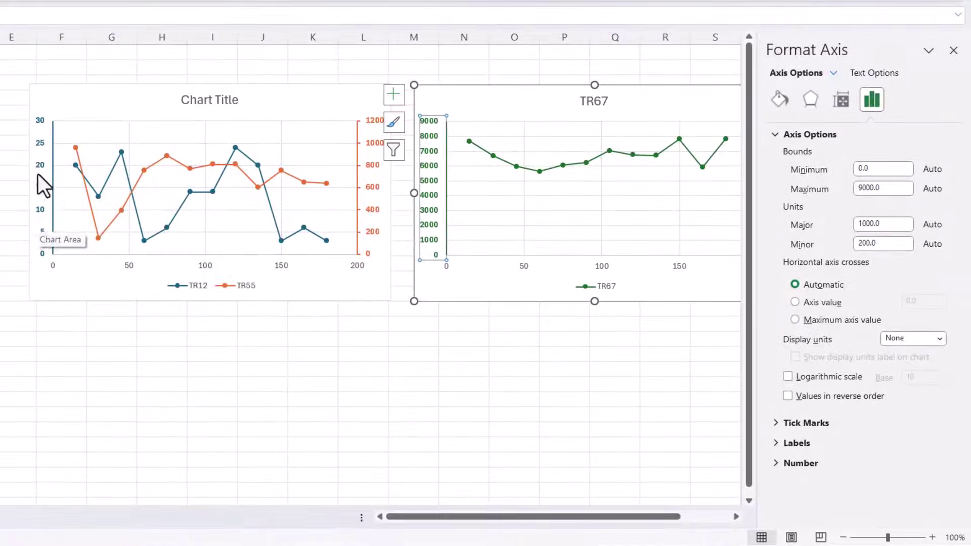
Set the major tick marks of the original chart's primary vertical axis to Outside
left_click(38, 141)
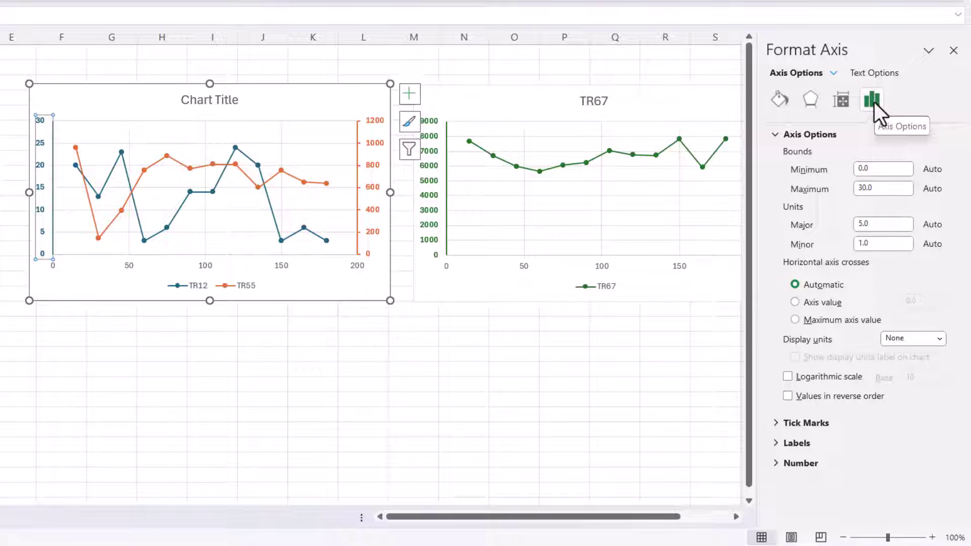
left_click(784, 422)
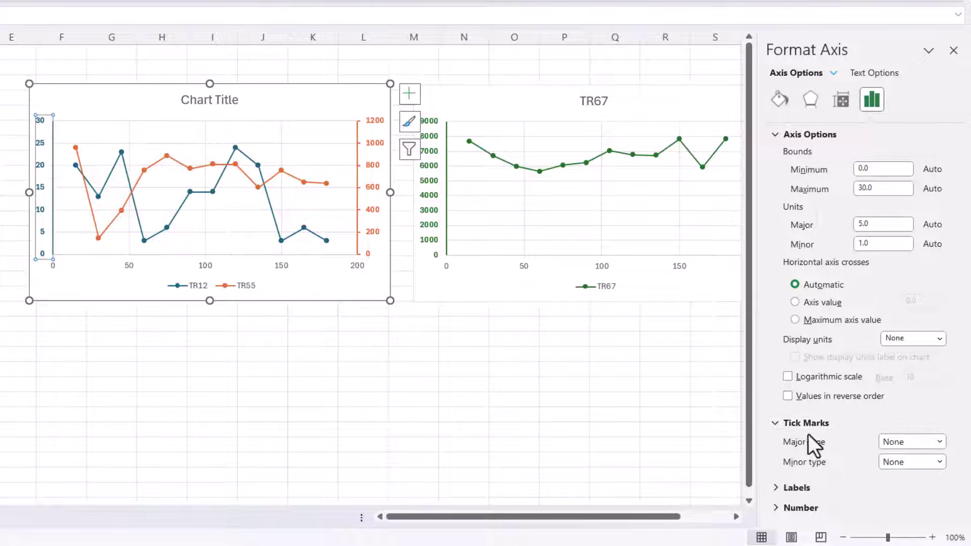
left_click(938, 441)
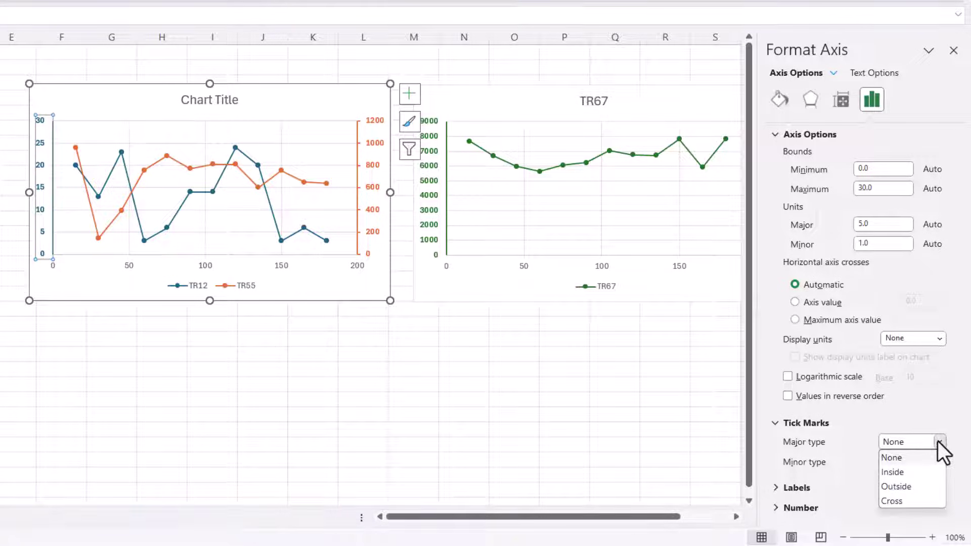
left_click(902, 483)
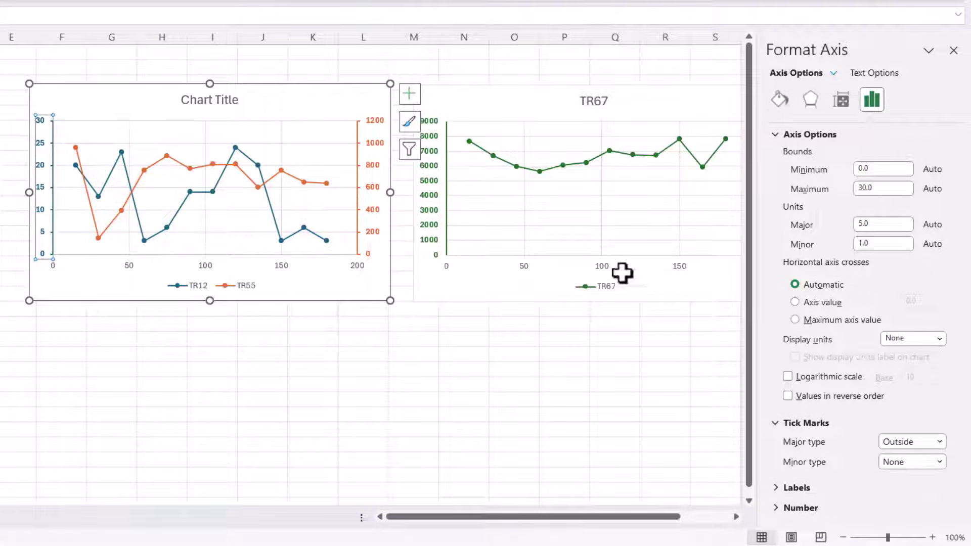
Set the major tick marks of the TR67 chart's vertical axis to Outside and close the axis formatting options
left_click(436, 168)
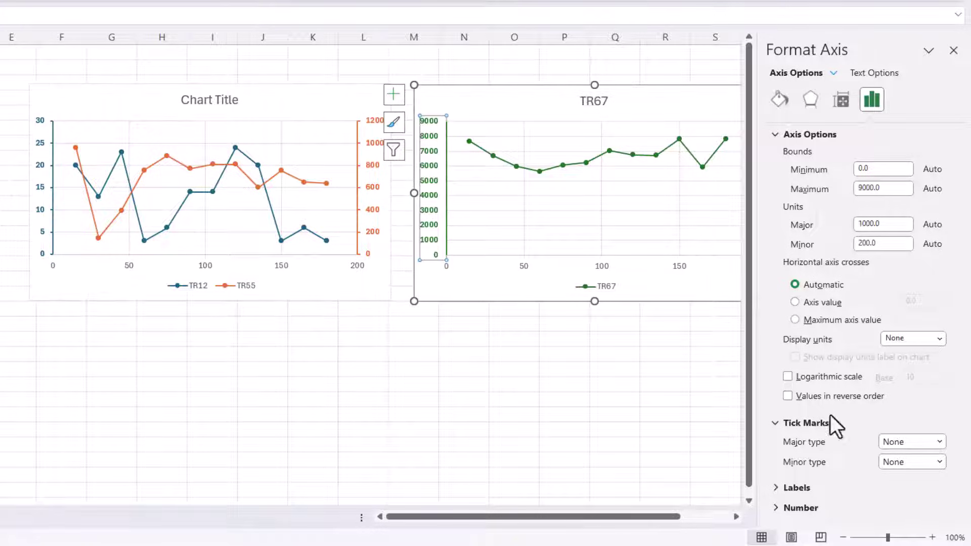
left_click(941, 442)
left_click(918, 486)
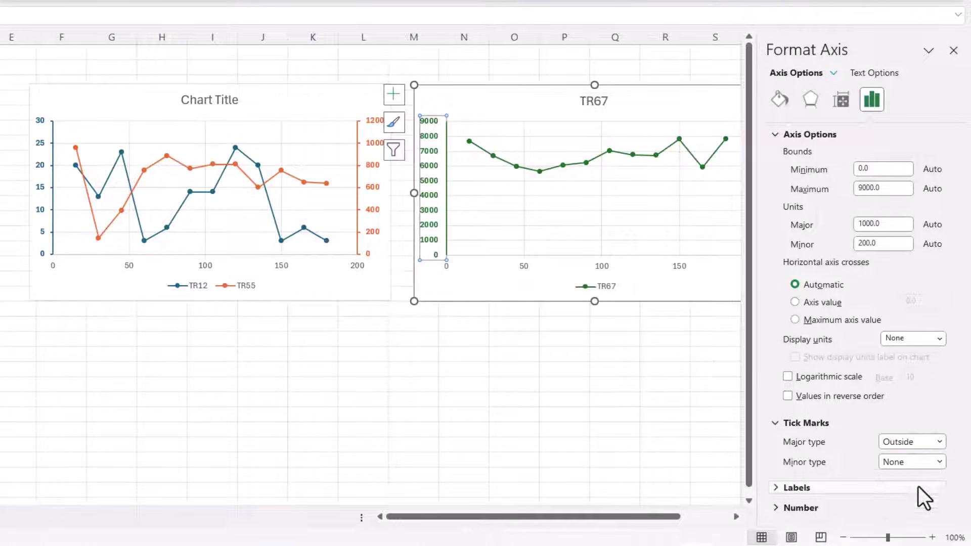
left_click(953, 50)
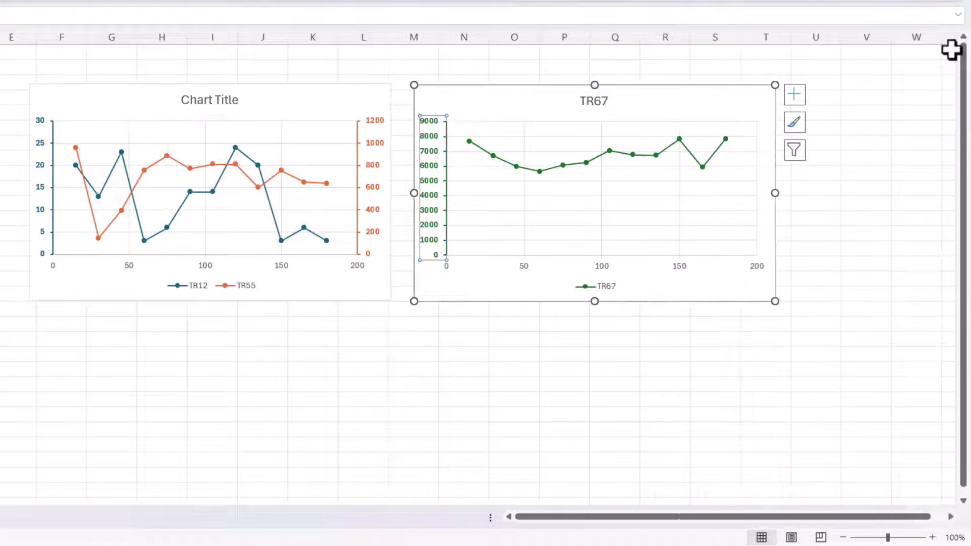
Replace the original chart's title text with "Input Product Tests"
left_click(196, 106)
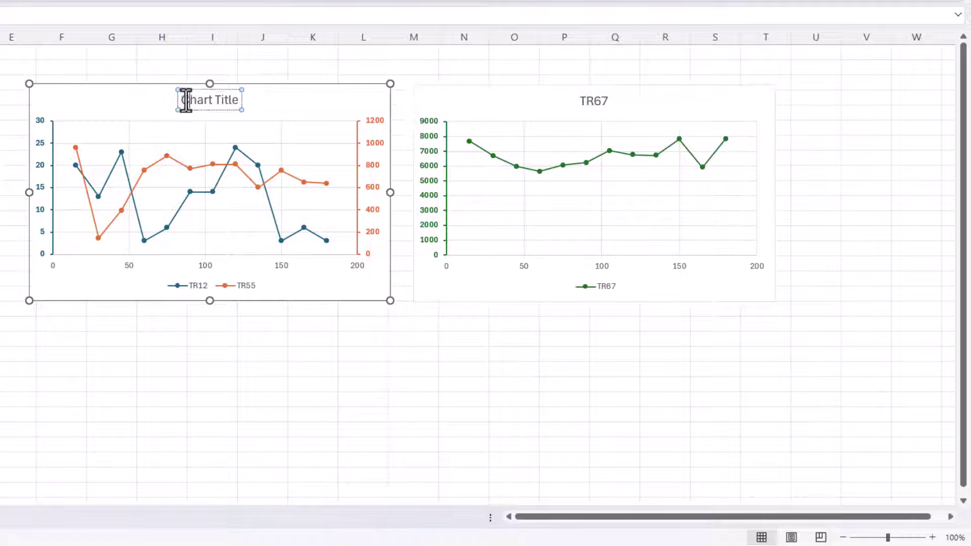
left_click_drag(182, 99, 256, 100)
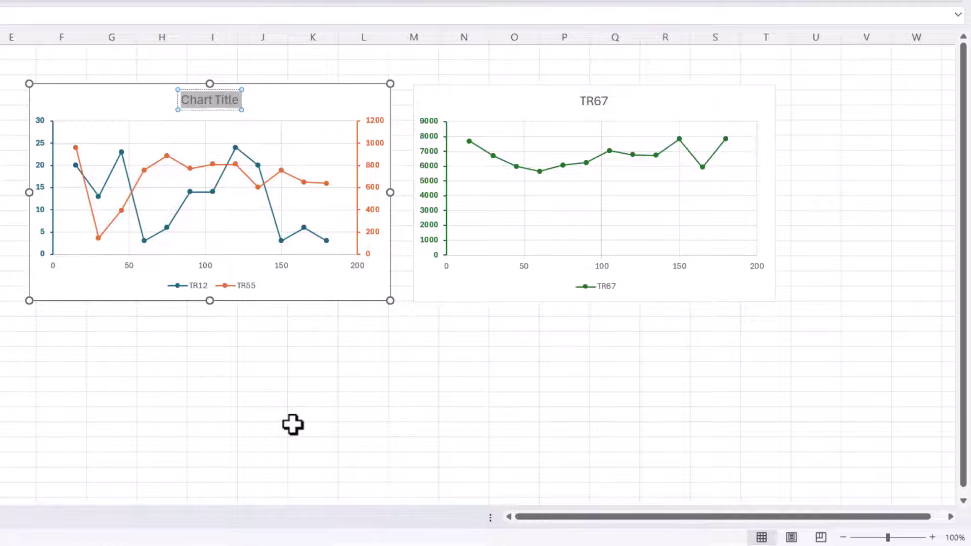
type("Input Product Tests")
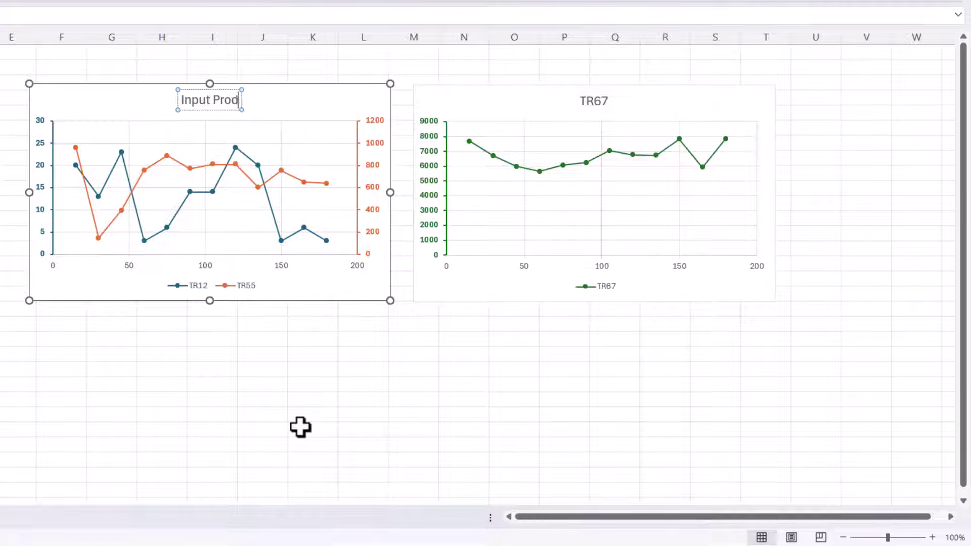
left_click(295, 98)
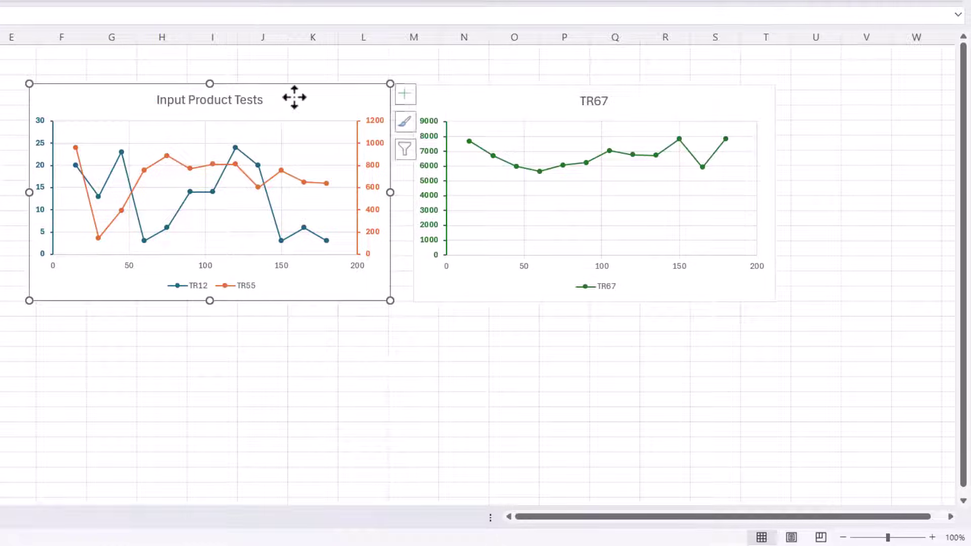
Clear the title text of the TR67 chart
left_click(597, 102)
left_click_drag(581, 100, 609, 101)
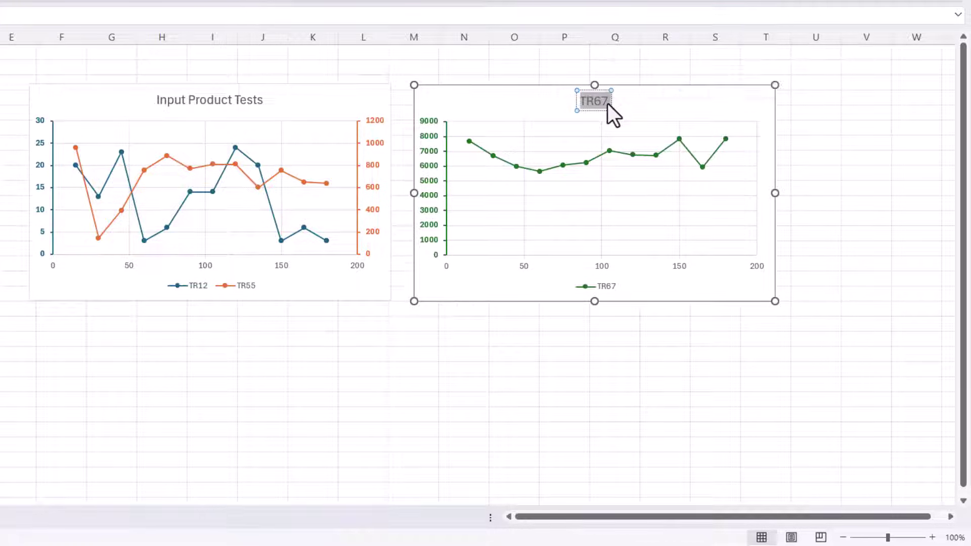
key("Delete")
left_click(867, 188)
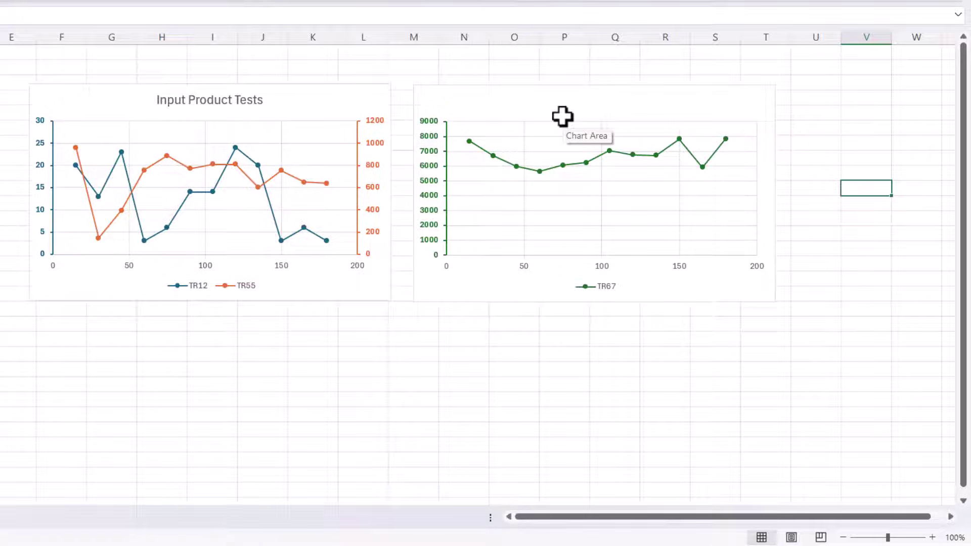
Set the TR67 chart area's shape fill to No Fill
left_click(543, 97)
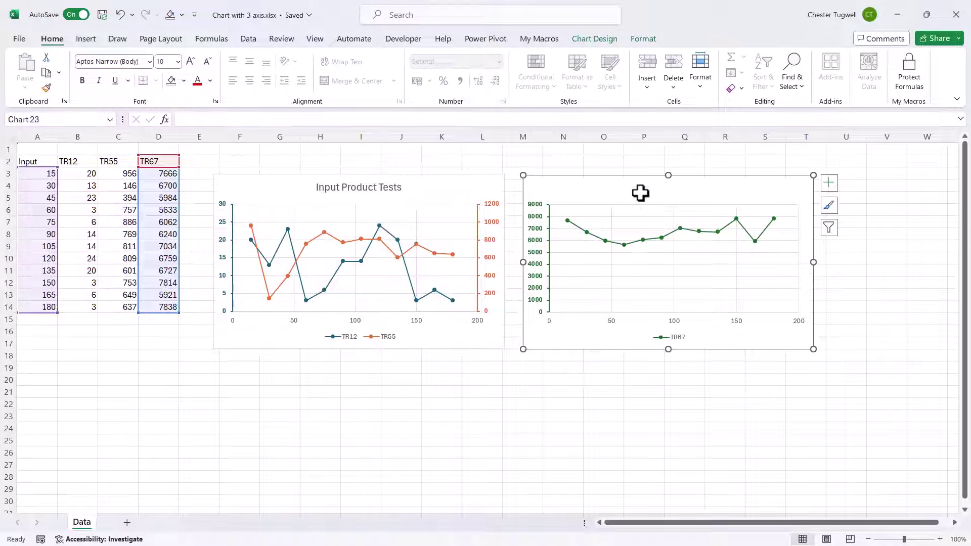
left_click(647, 40)
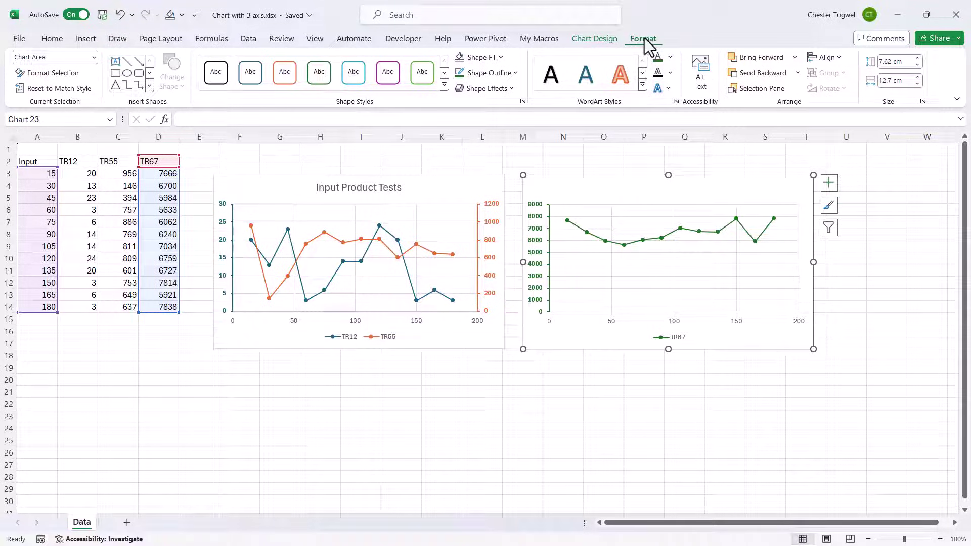
left_click(500, 57)
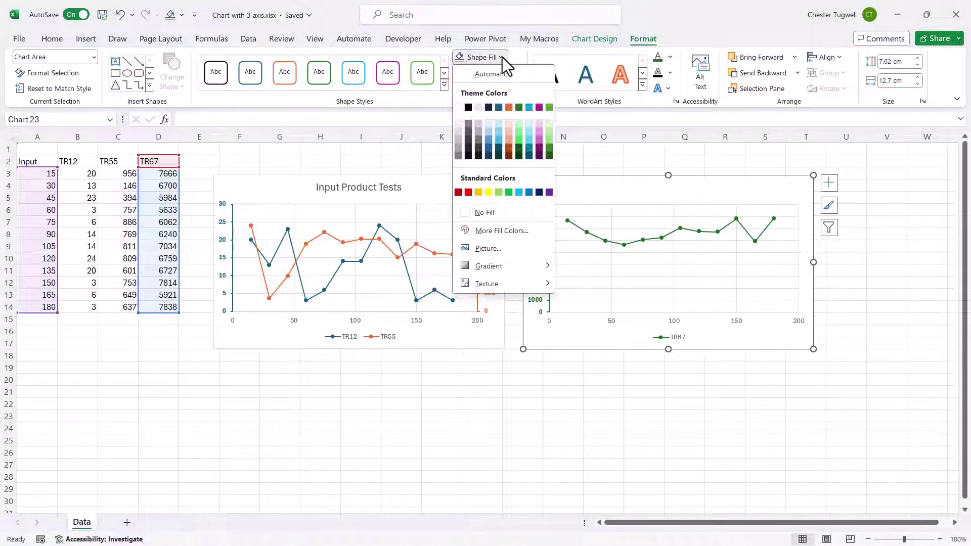
left_click(478, 217)
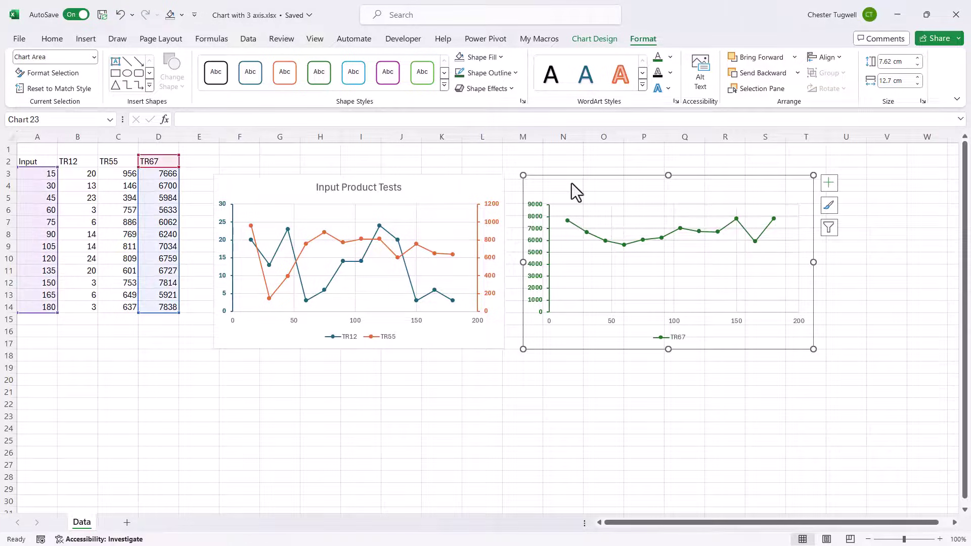
Try overlaying the TR67 chart on the original chart to compare their data points, and move it back beside the original
left_click_drag(574, 183, 259, 191)
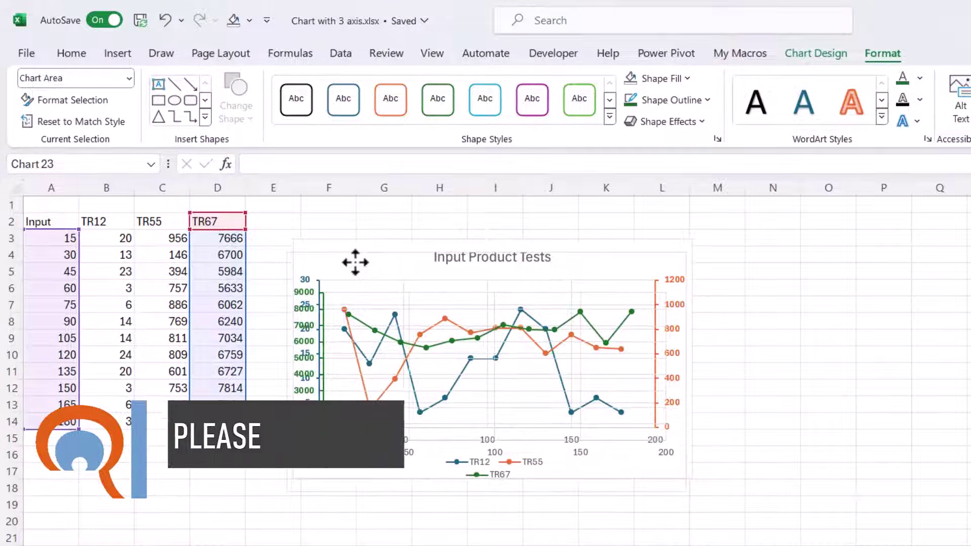
left_click_drag(355, 262, 326, 249)
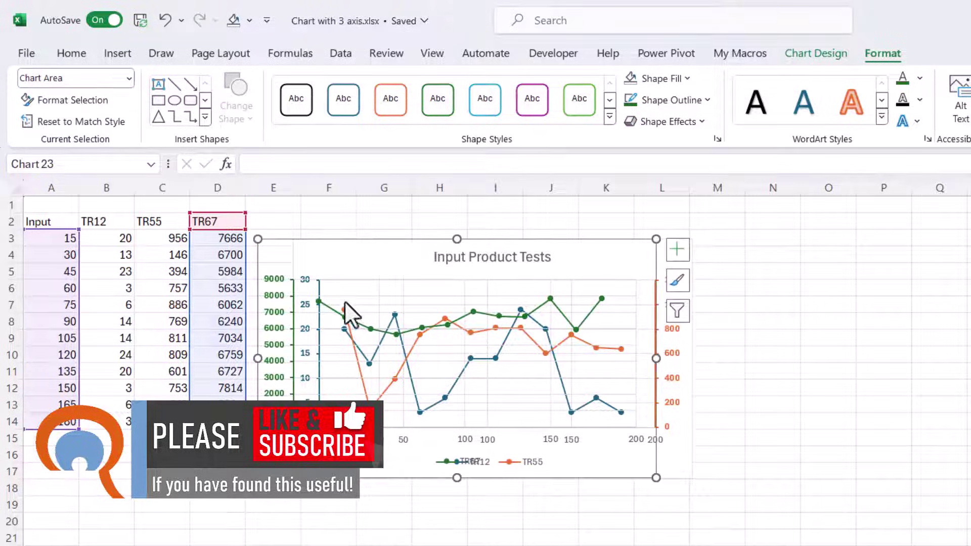
mouse_move(319, 304)
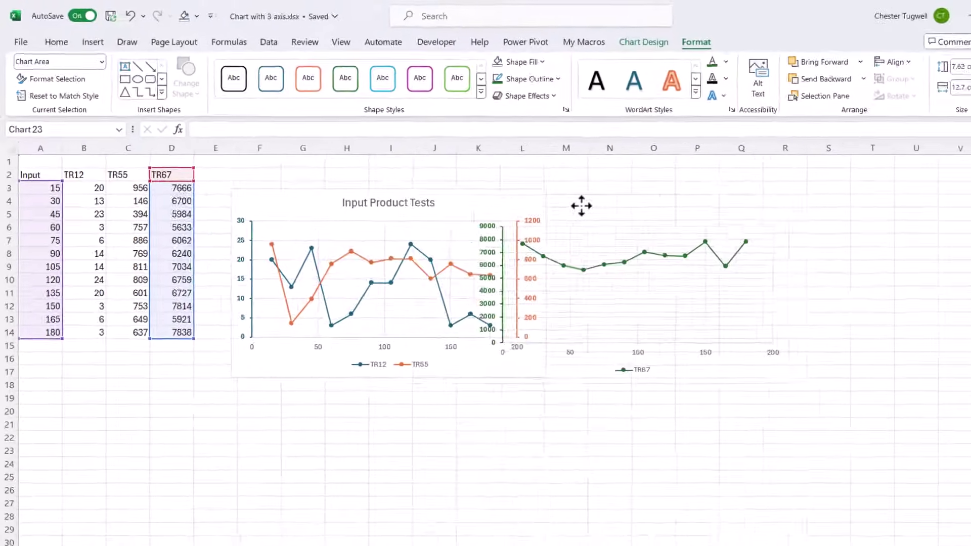
left_click_drag(582, 205, 680, 197)
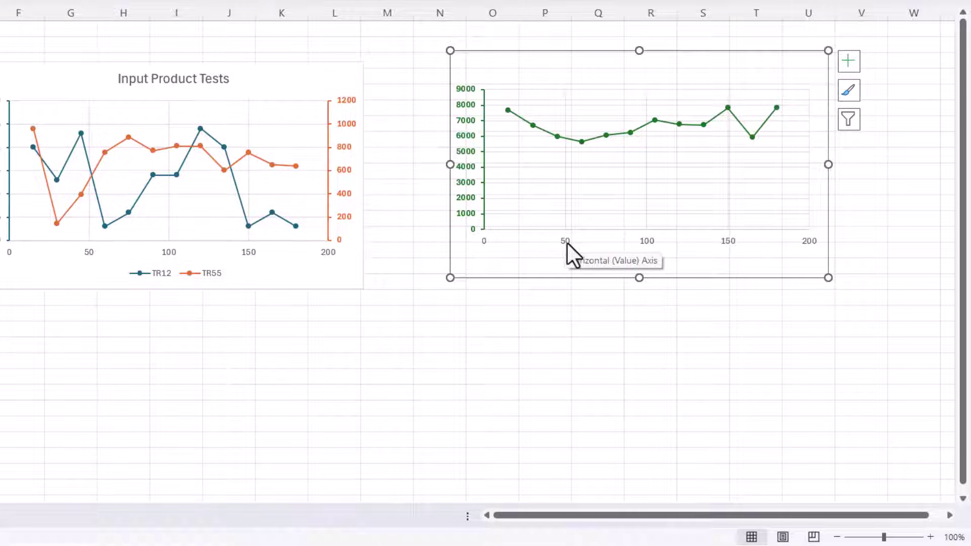
Set the TR67 chart's horizontal axis bounds to a minimum of -15 and a maximum of 200
double_click(565, 243)
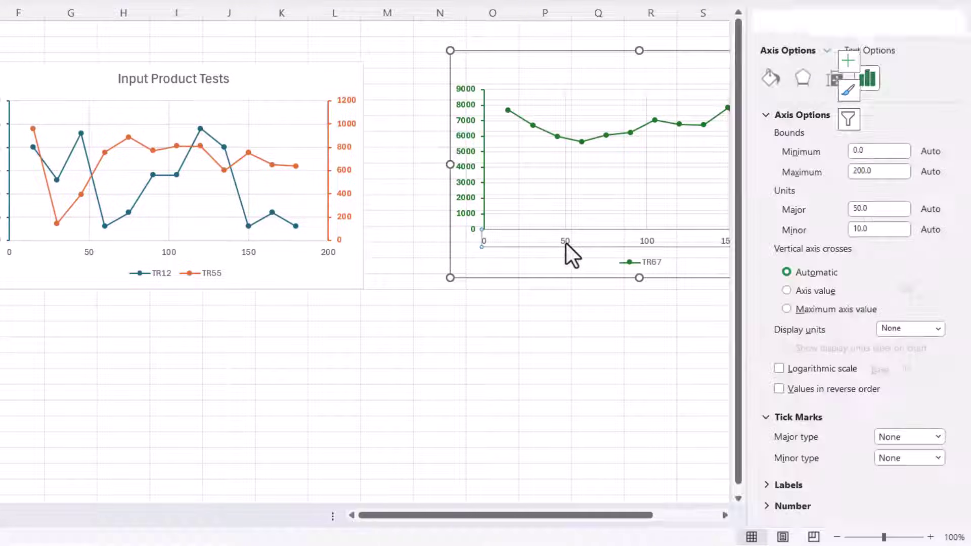
left_click(840, 152)
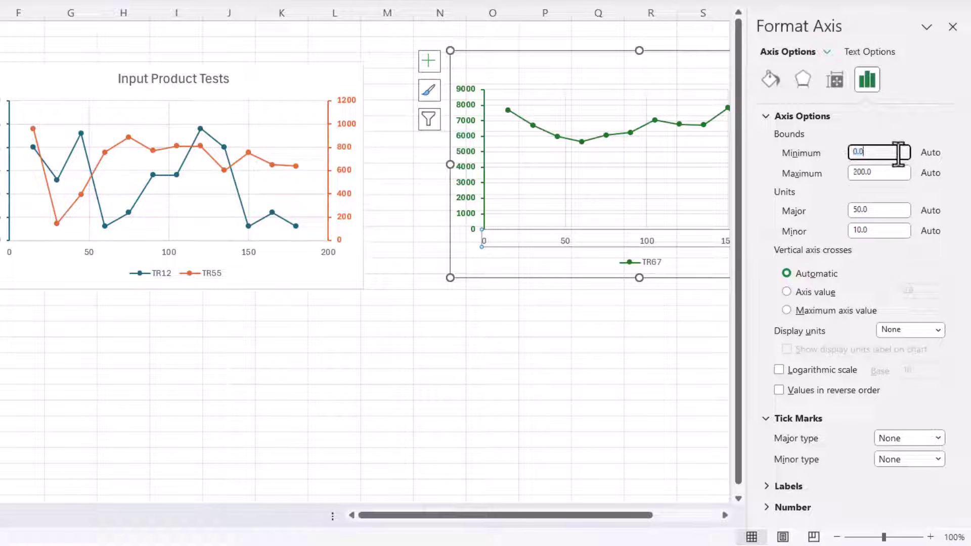
left_click(876, 151)
left_click_drag(876, 152, 839, 152)
type("-15")
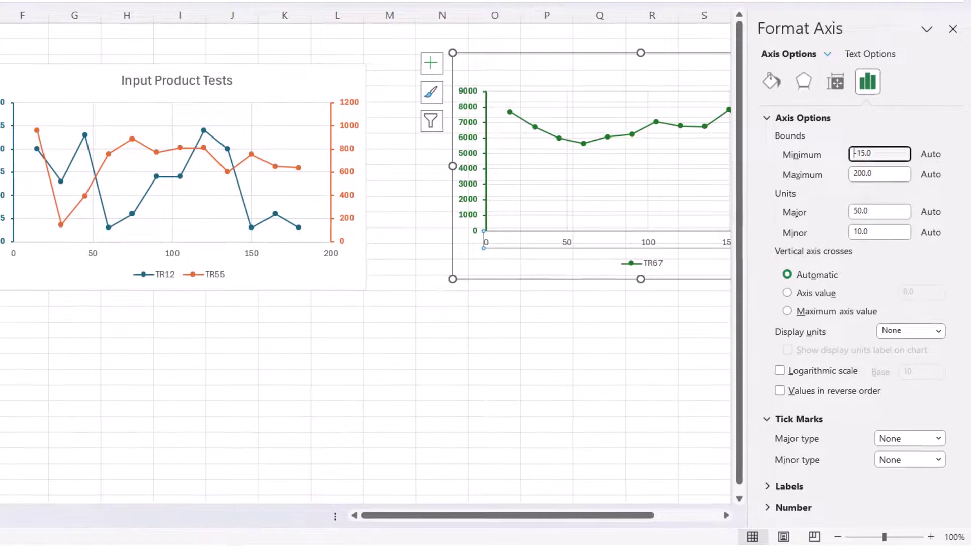
key("Return")
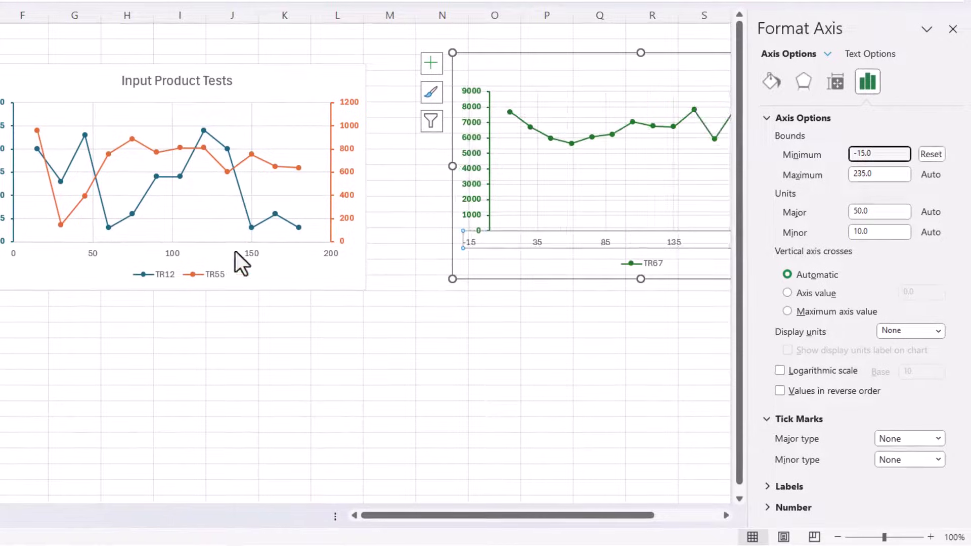
left_click_drag(871, 174, 834, 172)
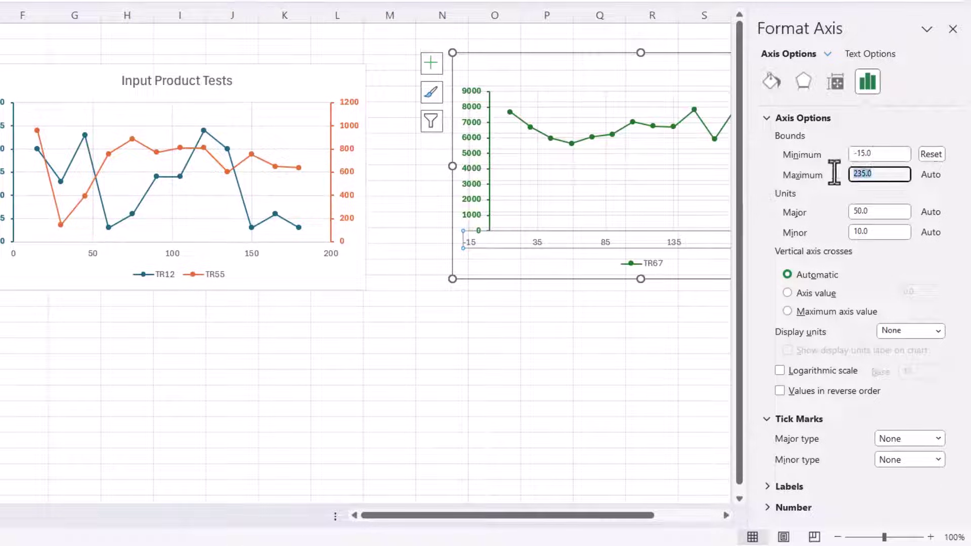
type("200")
key("Return")
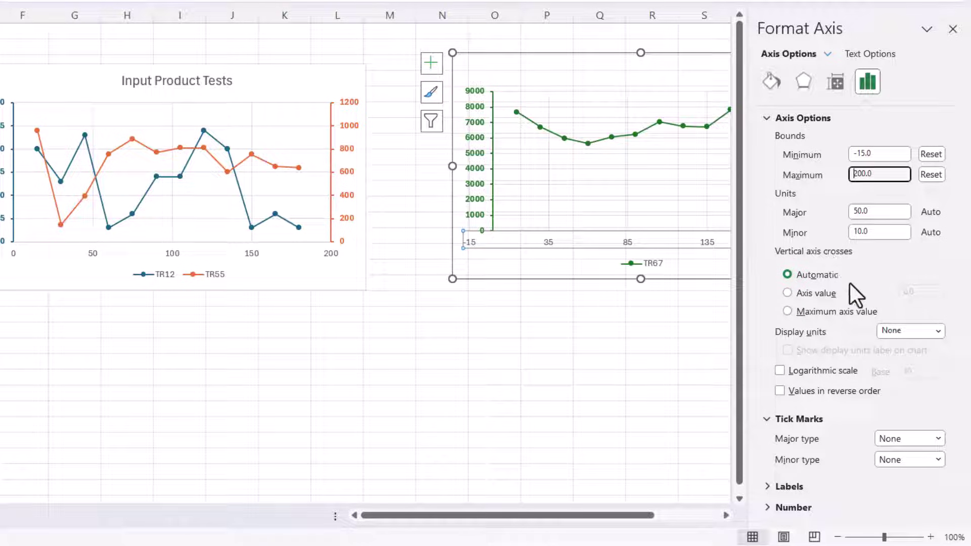
Make the TR67 chart's vertical axis cross at axis value -15 and close the axis formatting options
left_click(786, 293)
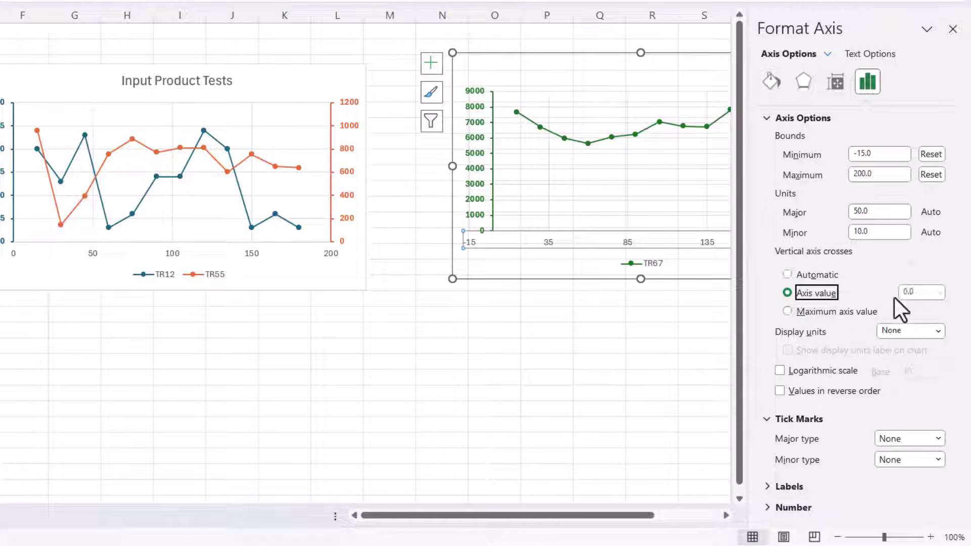
left_click(915, 293)
type("-15")
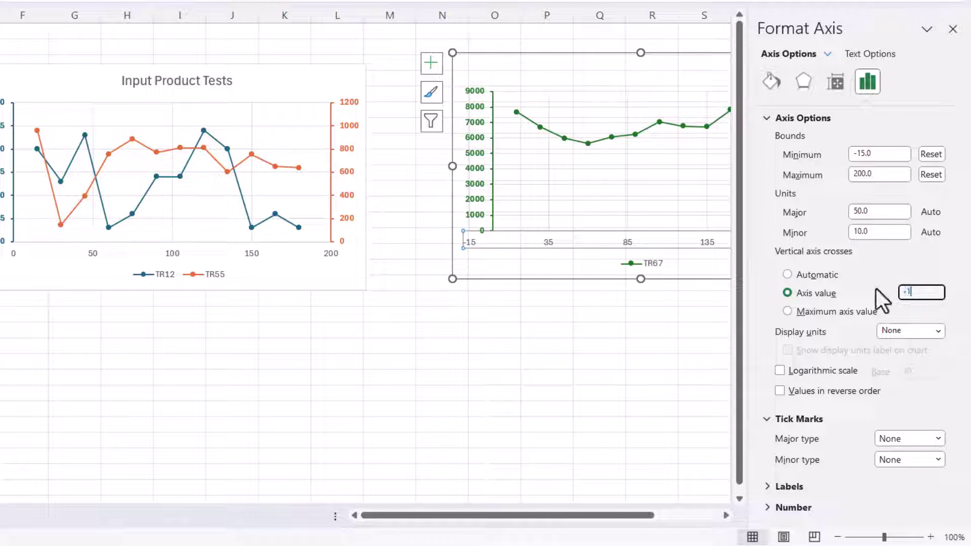
left_click(952, 29)
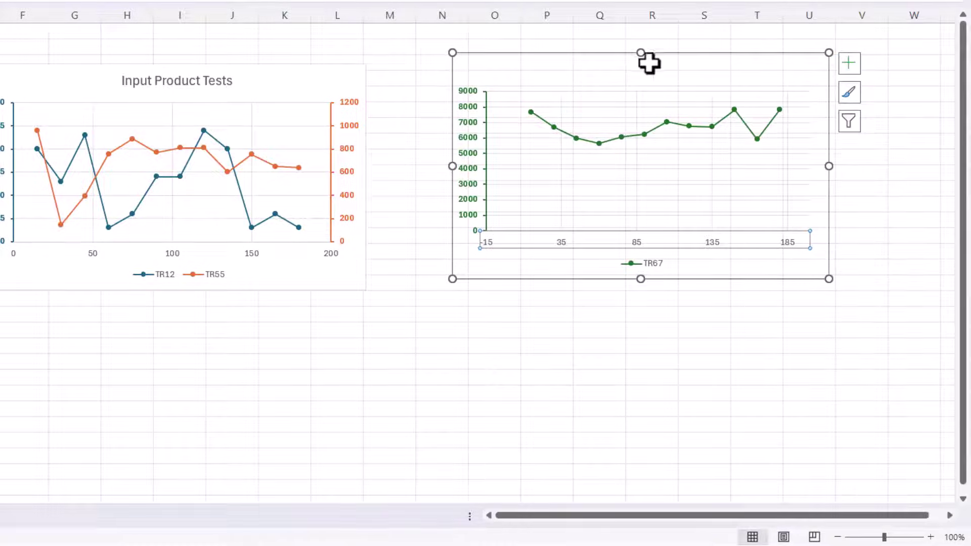
Test the rescaled TR67 chart's alignment by overlaying it on the original chart, and move it back beside the original
left_click_drag(624, 54, 185, 59)
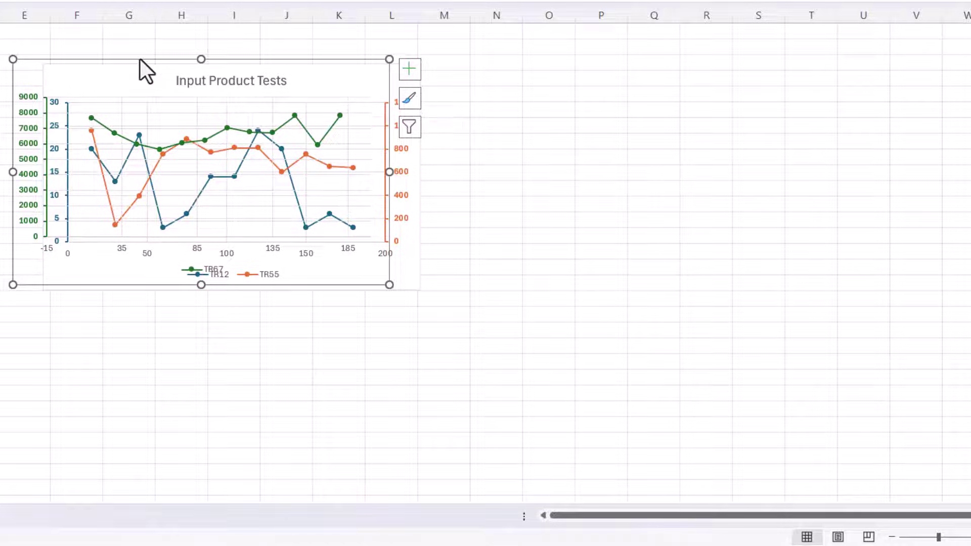
left_click_drag(140, 59, 608, 61)
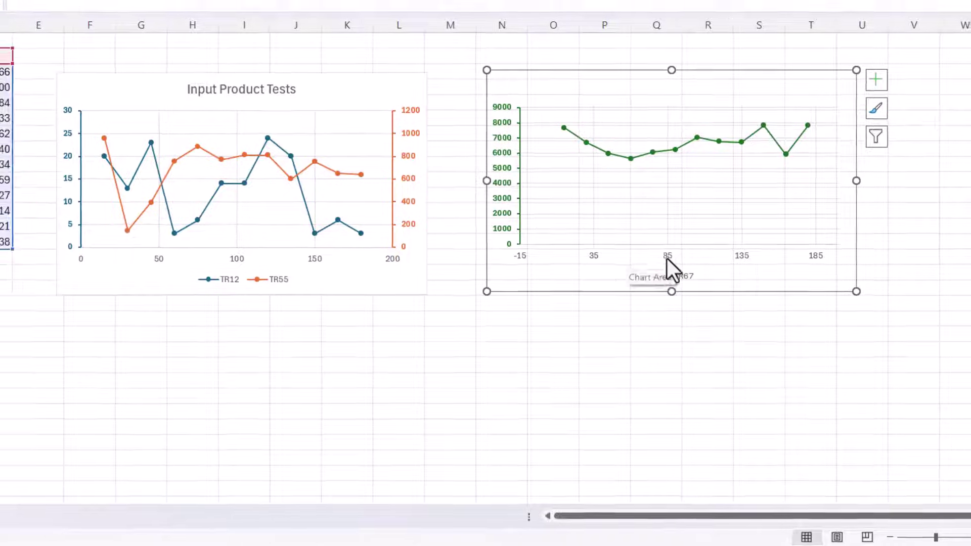
Hide the TR67 chart's horizontal axis by giving its labels no text fill and its line no outline
left_click(687, 257)
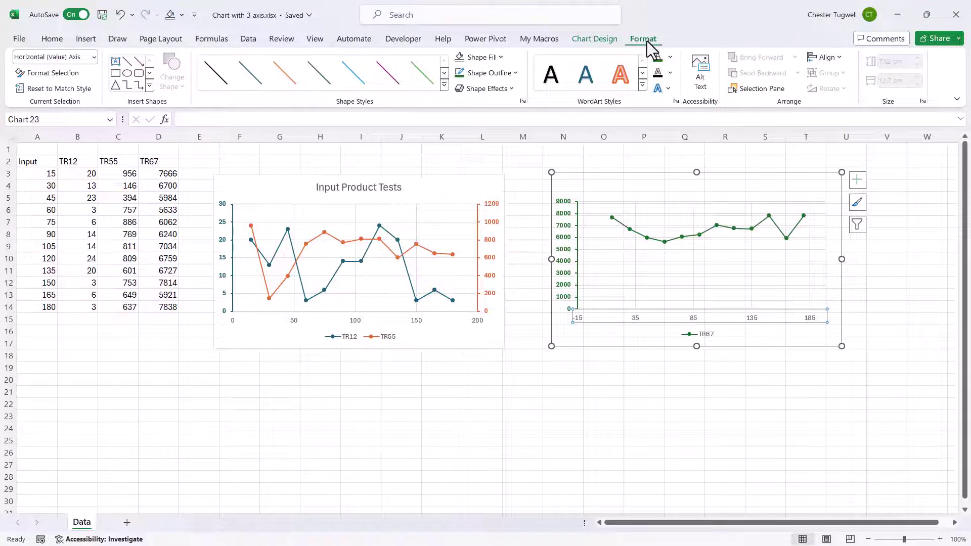
left_click(671, 57)
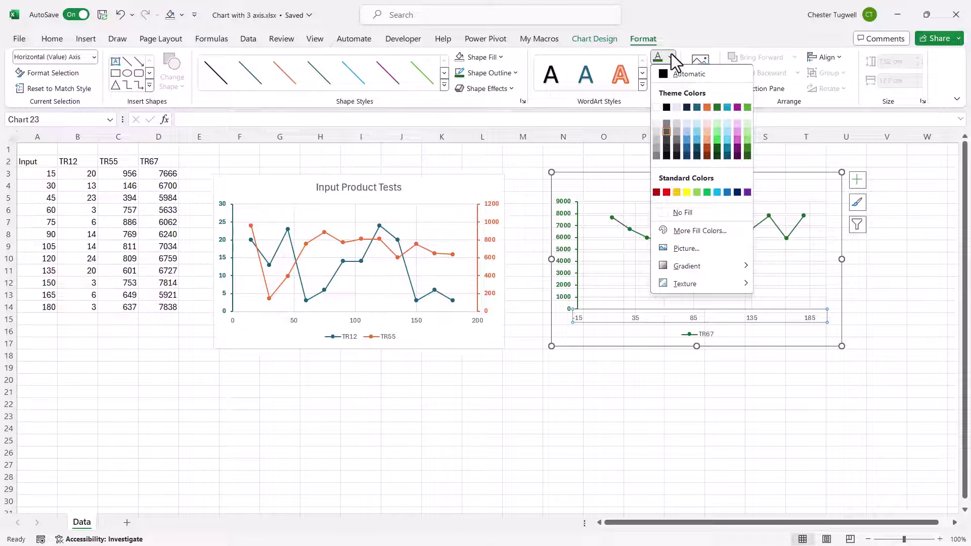
left_click(683, 213)
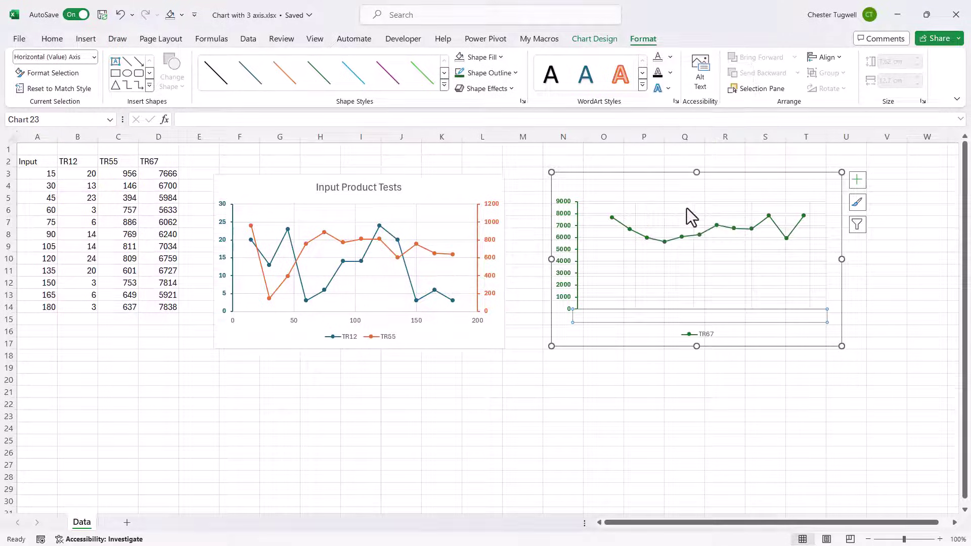
left_click(518, 73)
left_click(496, 223)
Remove the gridlines from the TR67 chart
left_click(642, 190)
left_click(653, 216)
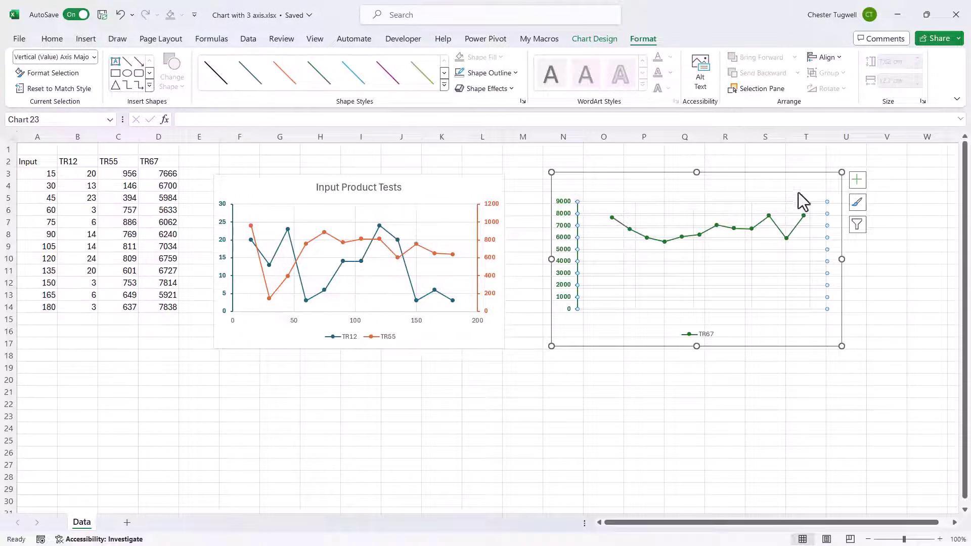
left_click(857, 181)
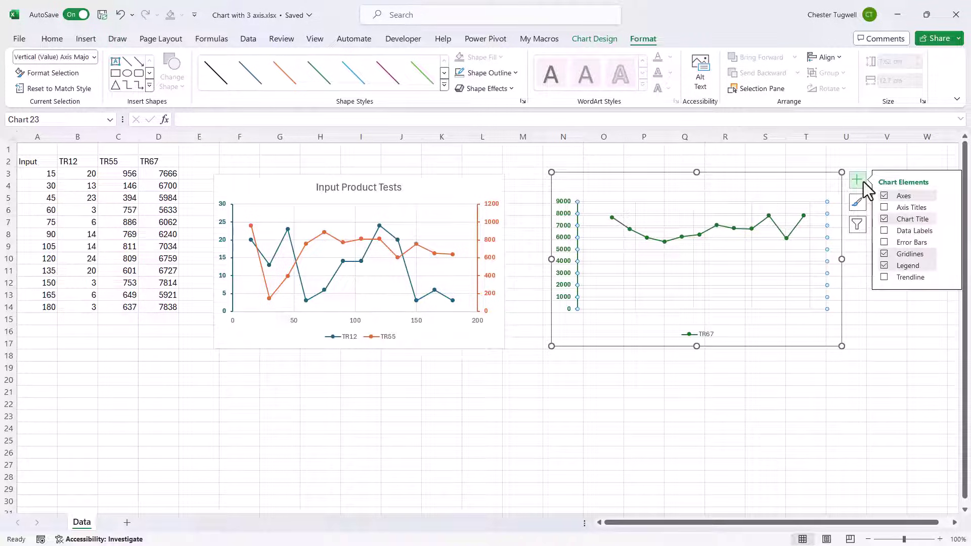
left_click(883, 254)
Shift the original chart slightly right, overlay the TR67 chart with its axis left of the TR12 axis, and widen it to align the data points
left_click_drag(452, 186, 479, 184)
left_click_drag(624, 174, 290, 176)
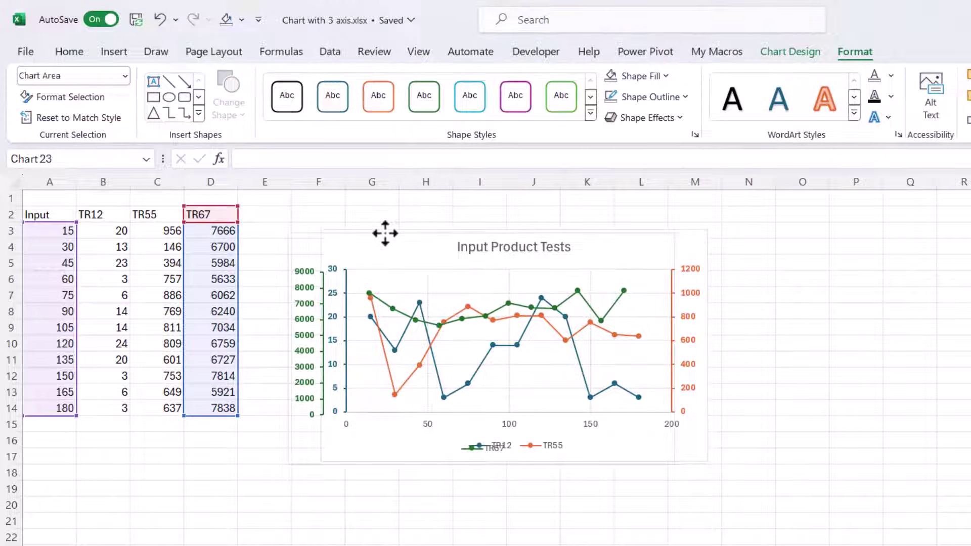
mouse_move(384, 233)
left_mouse_down()
mouse_move(434, 244)
mouse_move(381, 230)
left_mouse_up()
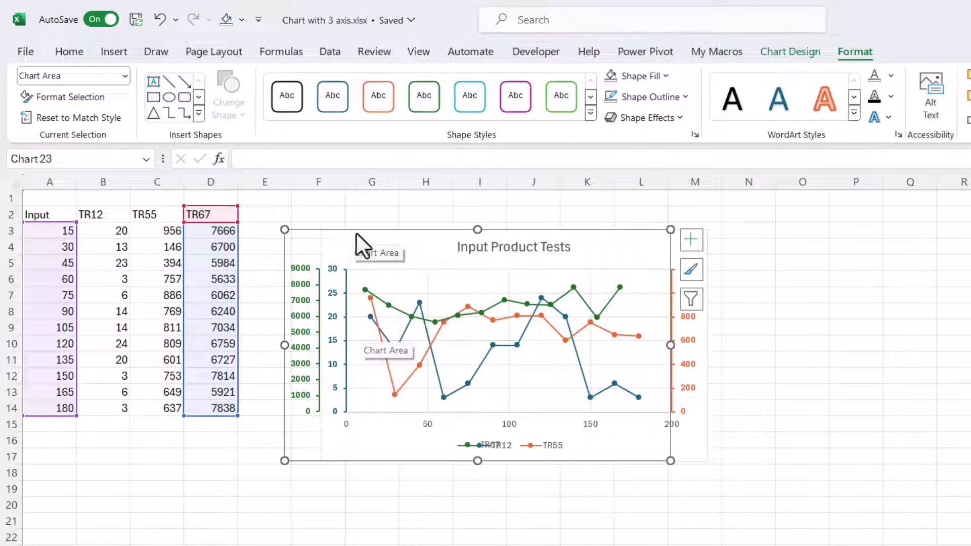
left_click_drag(356, 229, 361, 227)
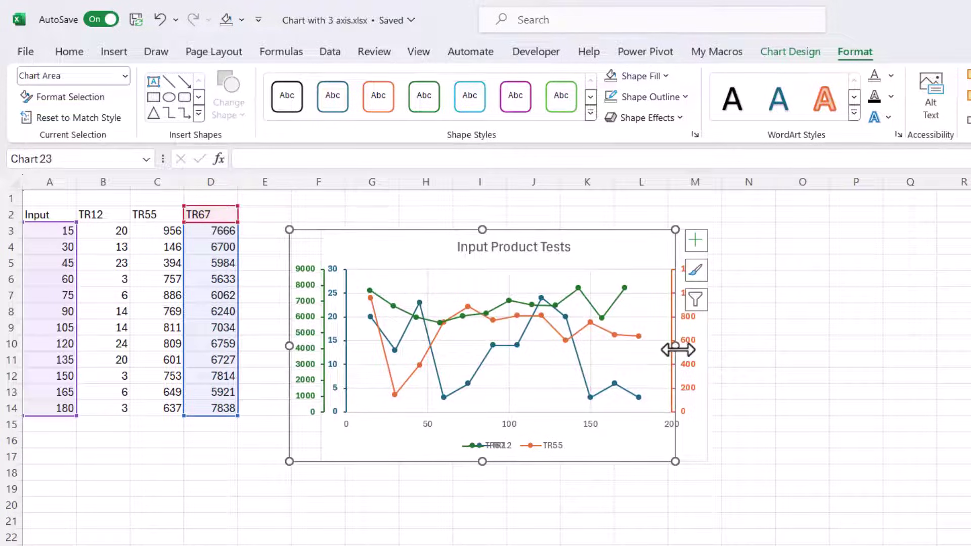
mouse_move(675, 346)
left_mouse_down()
mouse_move(699, 347)
mouse_move(689, 348)
left_mouse_up()
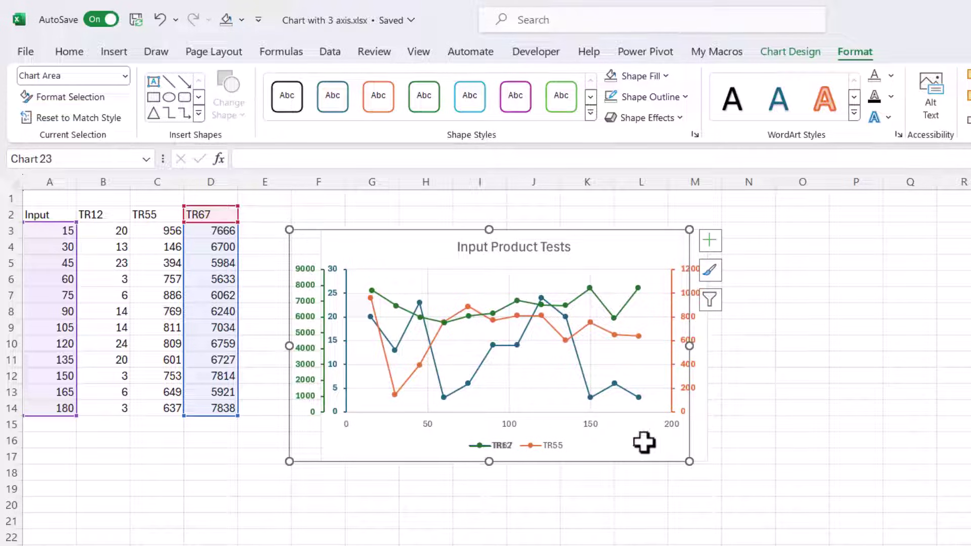
Move the TR67 legend to the left of the TR12 and TR55 legend entries and deselect the chart
left_click(492, 446)
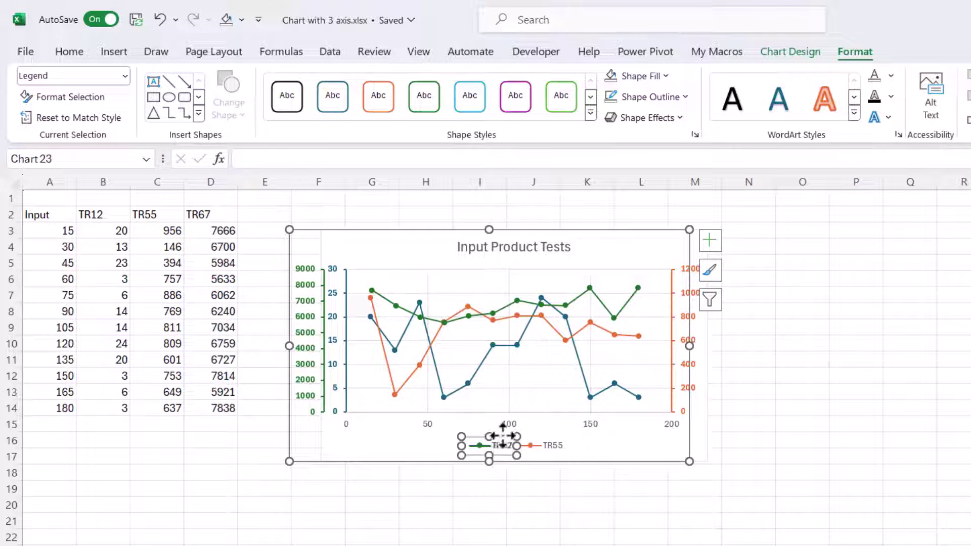
left_click_drag(503, 436, 446, 437)
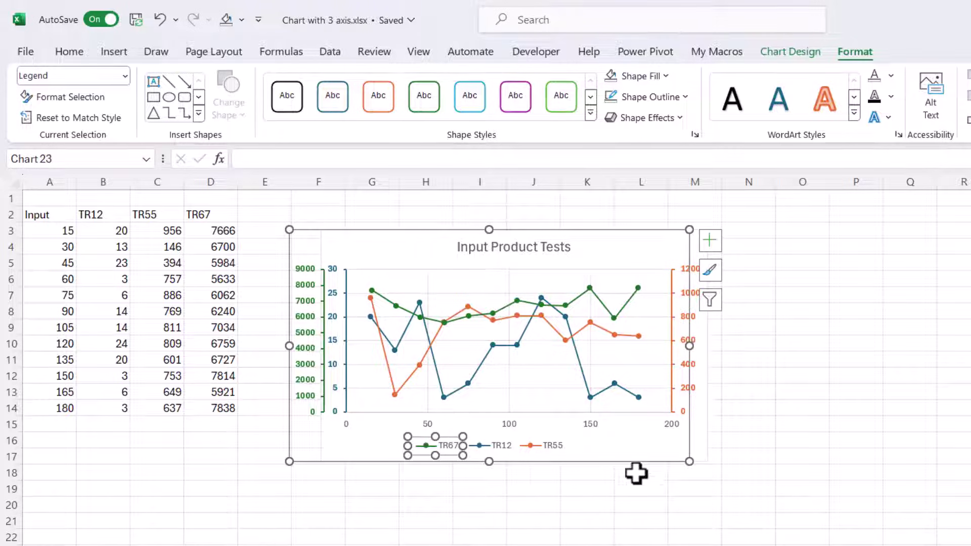
left_click(682, 474)
left_click(444, 447)
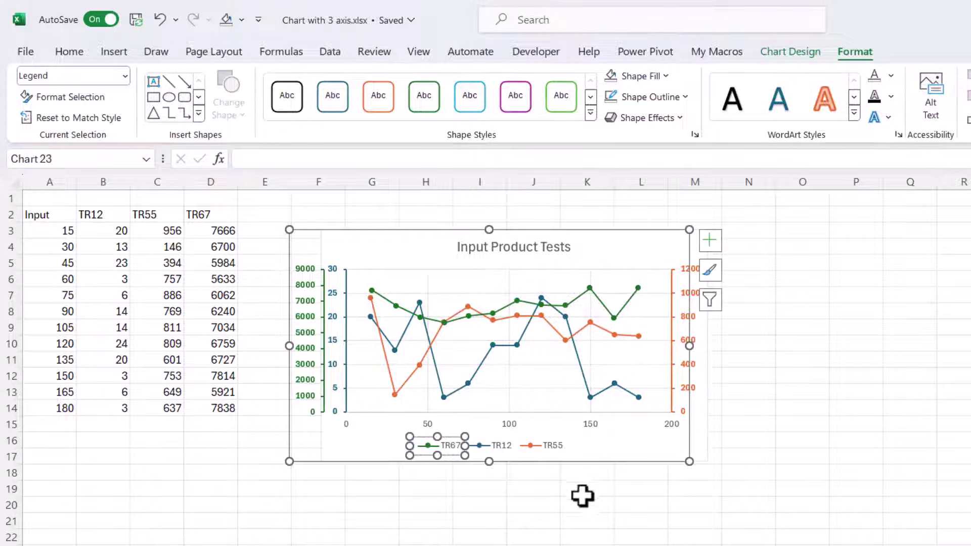
left_click(801, 375)
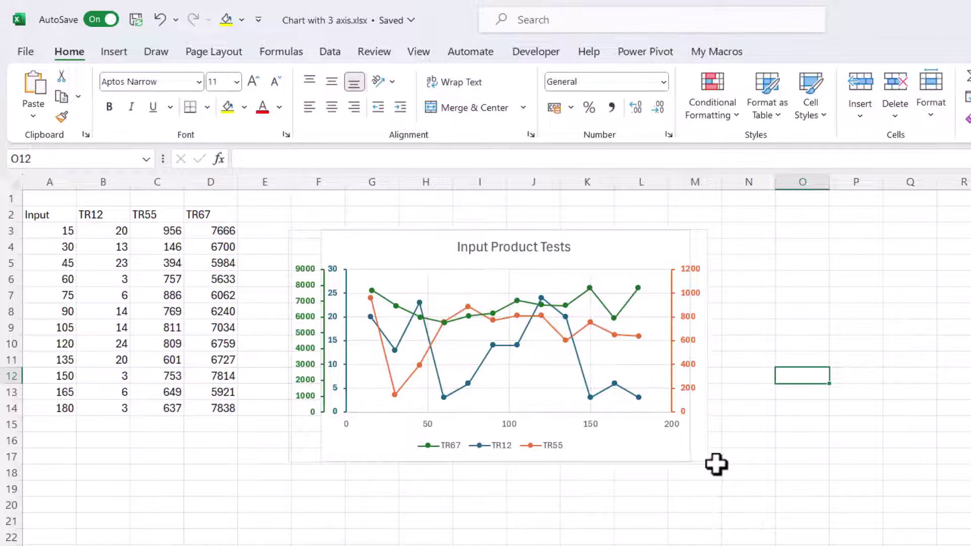
Remove the chart area outlines from both the TR67 chart and the original TR12/TR55 chart
left_click(292, 232)
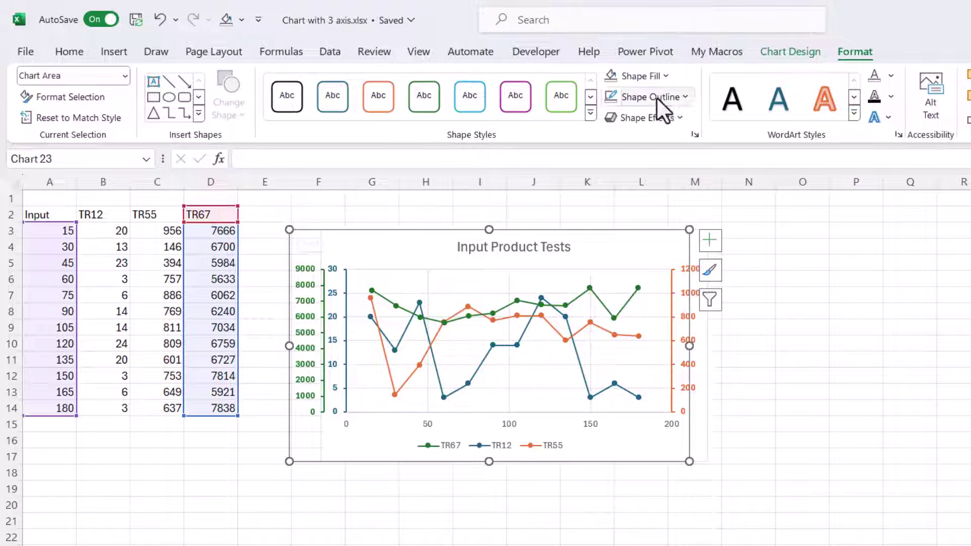
left_click(682, 95)
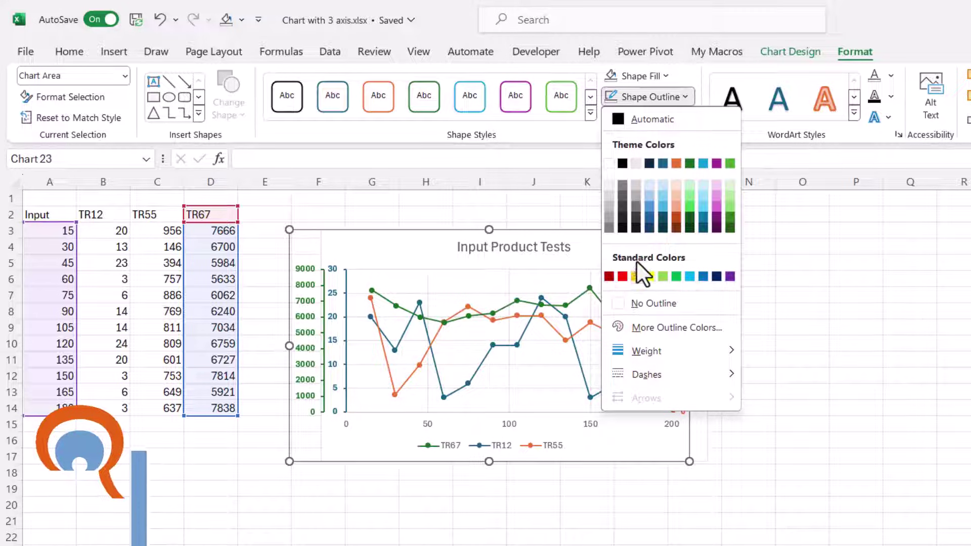
left_click(636, 304)
left_click(830, 312)
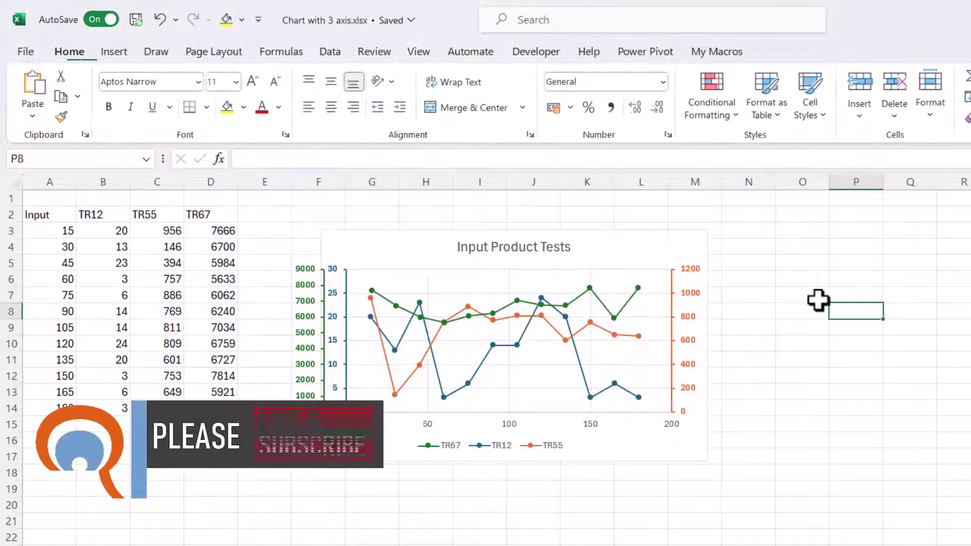
left_click(705, 448)
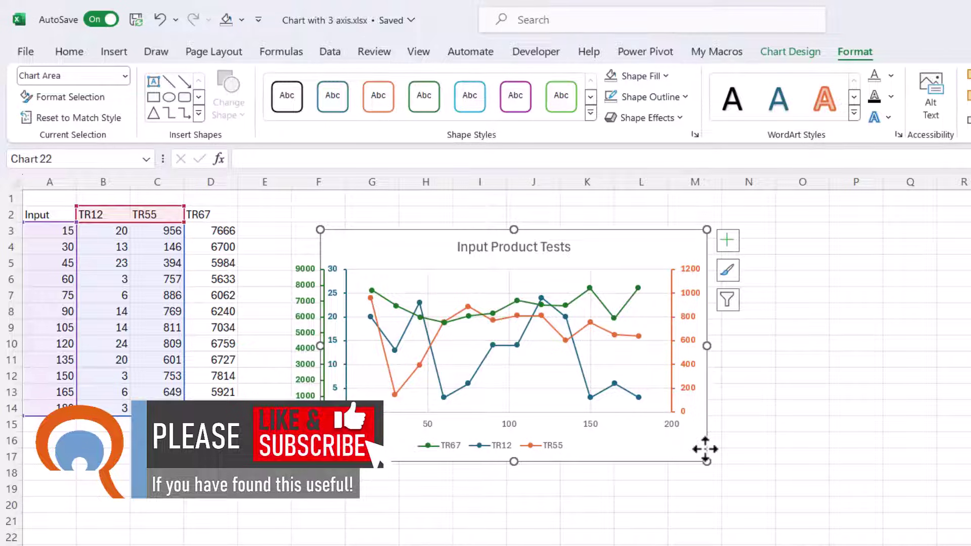
left_click(686, 97)
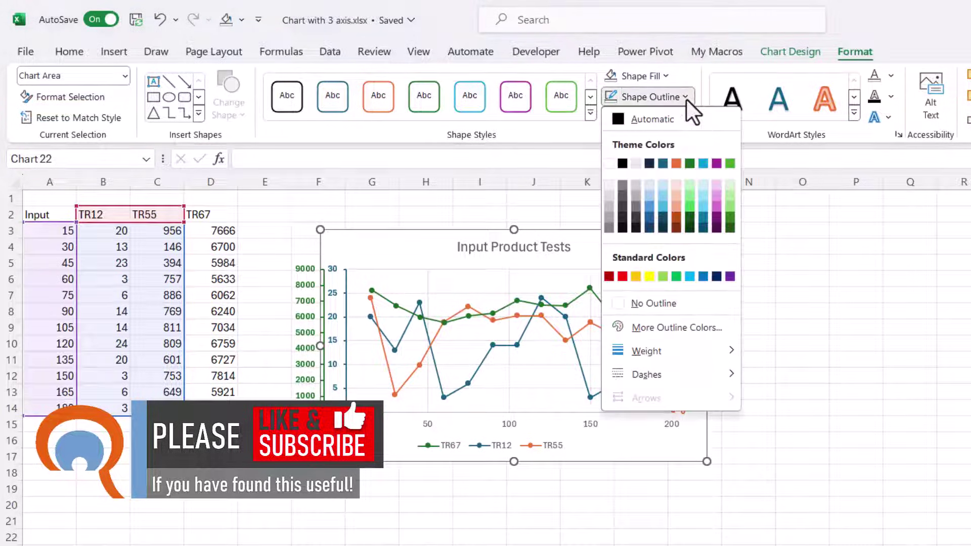
left_click(670, 306)
left_click(866, 349)
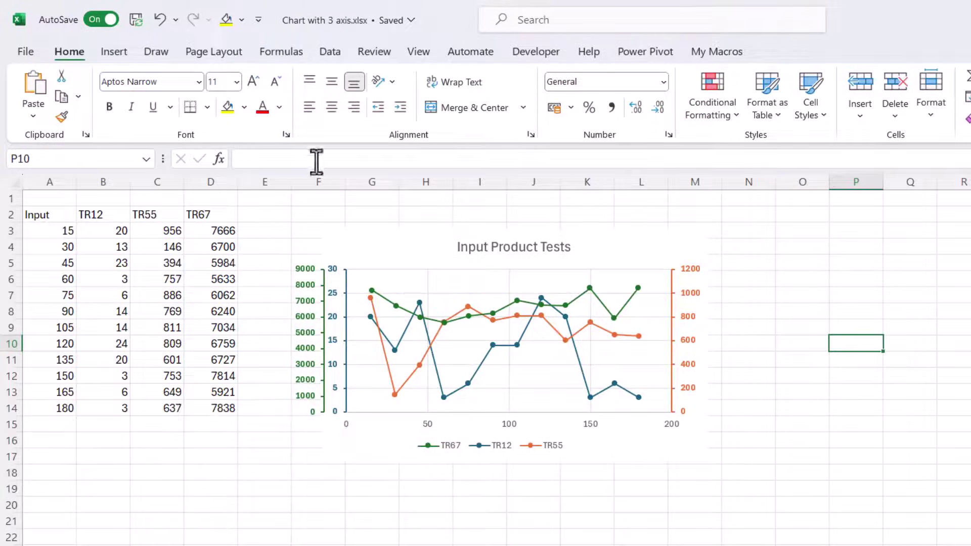
Draw a rectangle about 15 cm wide and 8.9 cm high that covers both overlaid charts
left_click(119, 55)
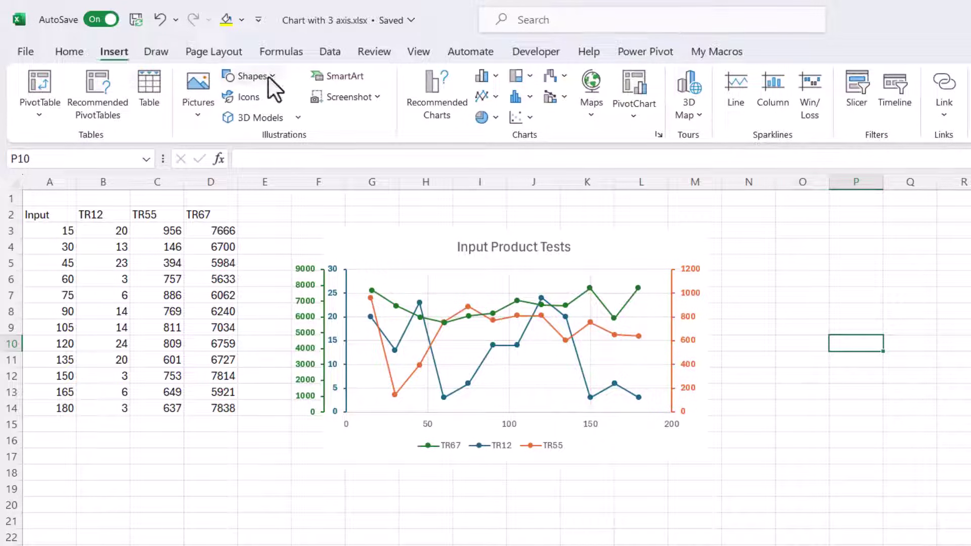
left_click(268, 76)
left_click(274, 130)
mouse_move(273, 211)
left_mouse_down()
mouse_move(282, 242)
mouse_move(481, 472)
mouse_move(730, 481)
left_mouse_up()
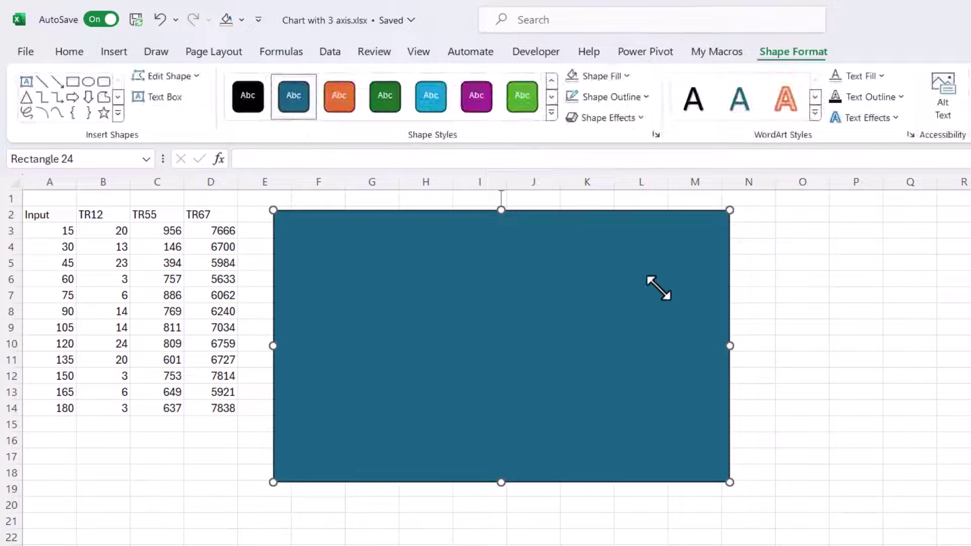
Set the rectangle's outline weight to ¾ pt and its fill to white
left_click(646, 96)
mouse_move(654, 357)
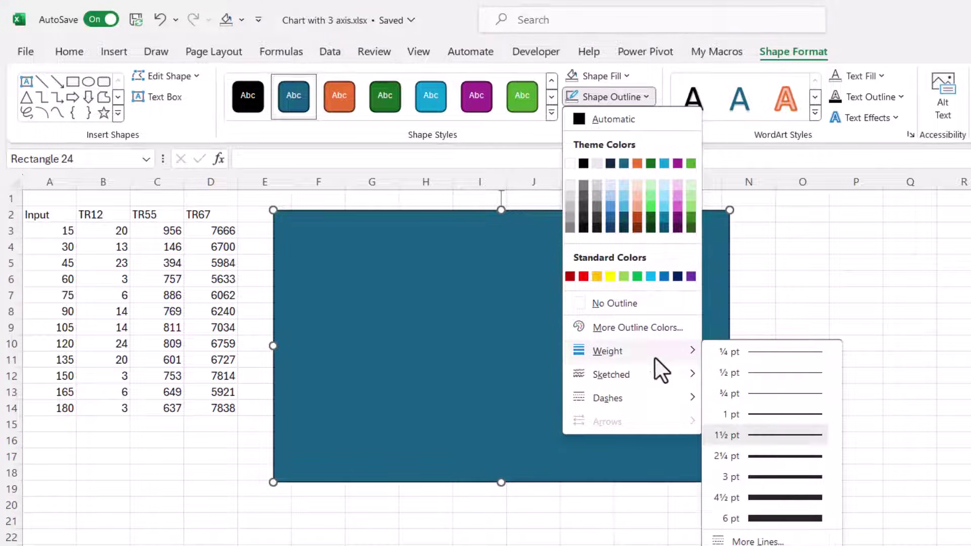
left_click(758, 399)
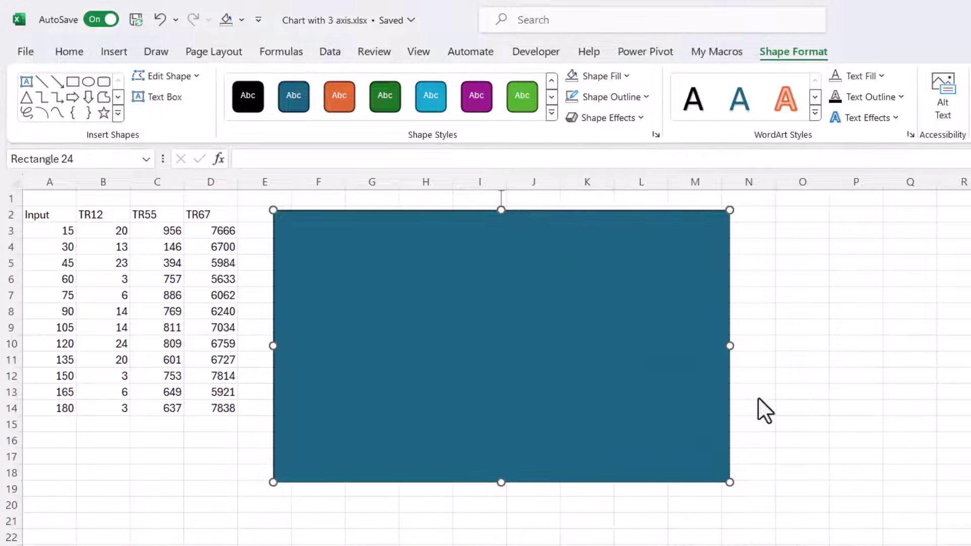
left_click(627, 76)
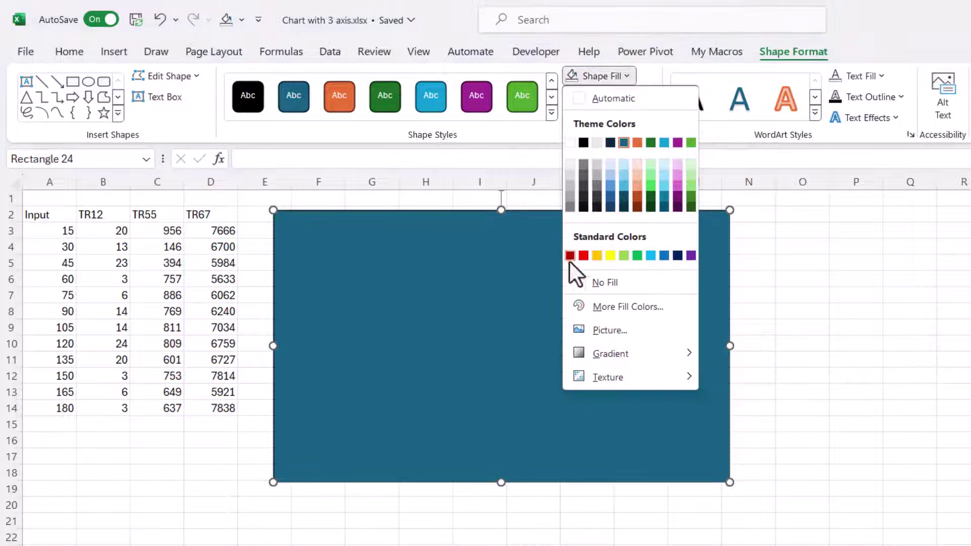
left_click(569, 143)
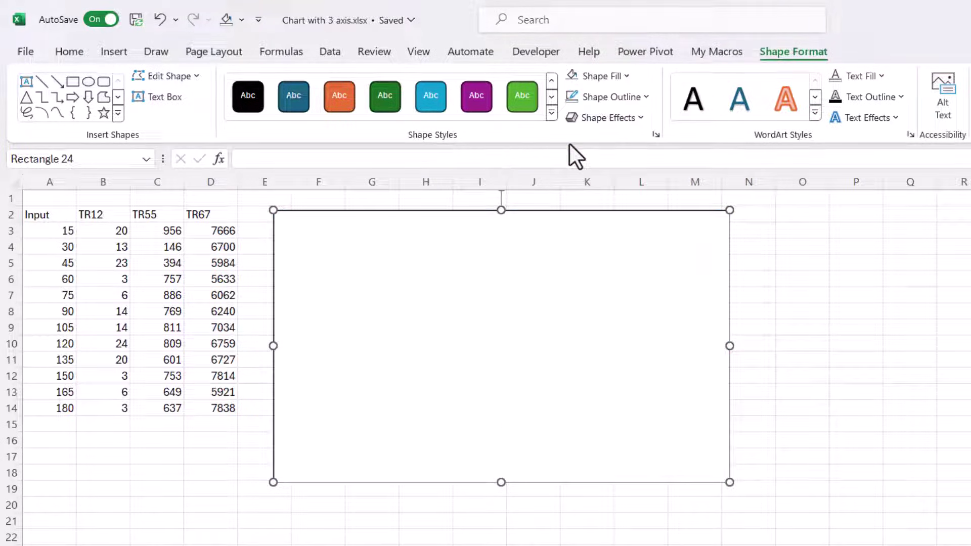
Send the white rectangle to the back so it sits behind both charts
right_click(552, 275)
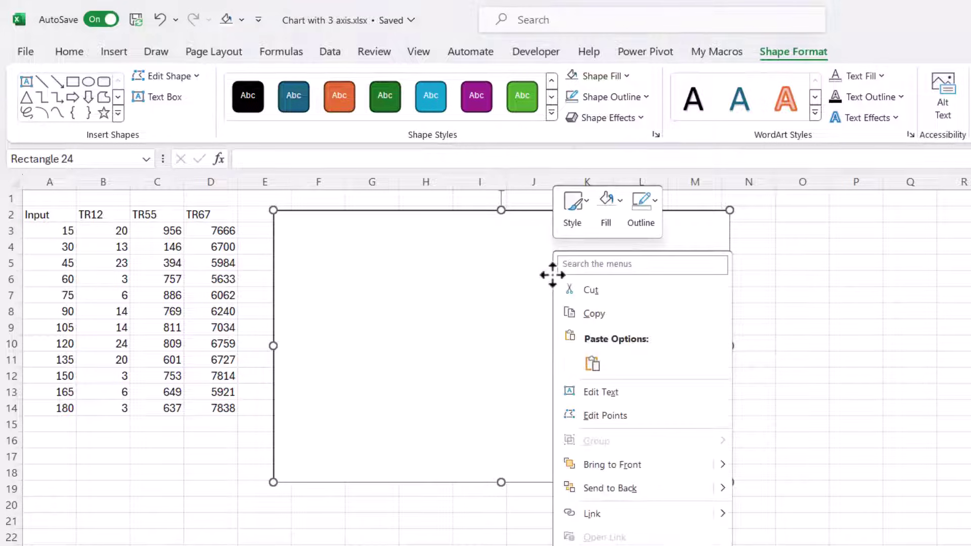
left_click(673, 488)
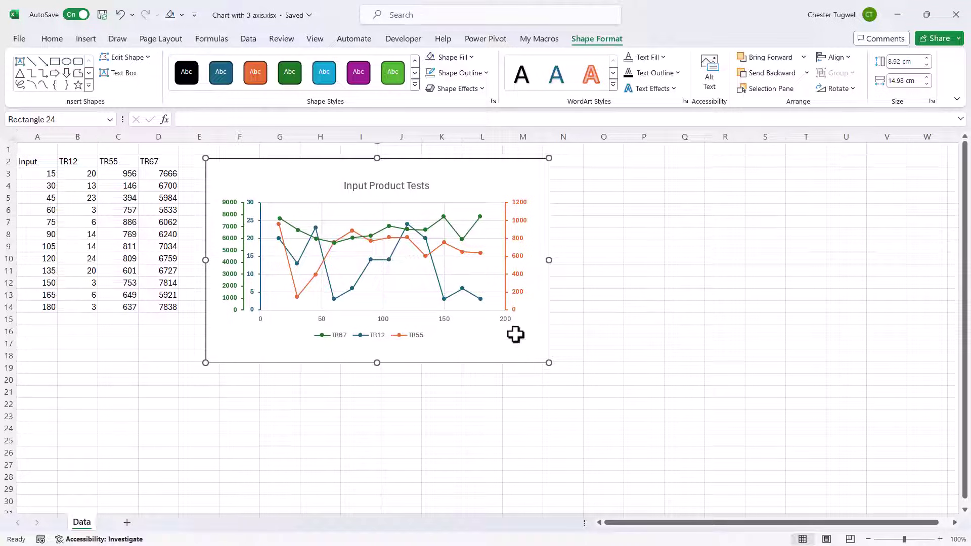
key("Escape")
Select the rectangle together with both charts and group the three objects
left_click(531, 168)
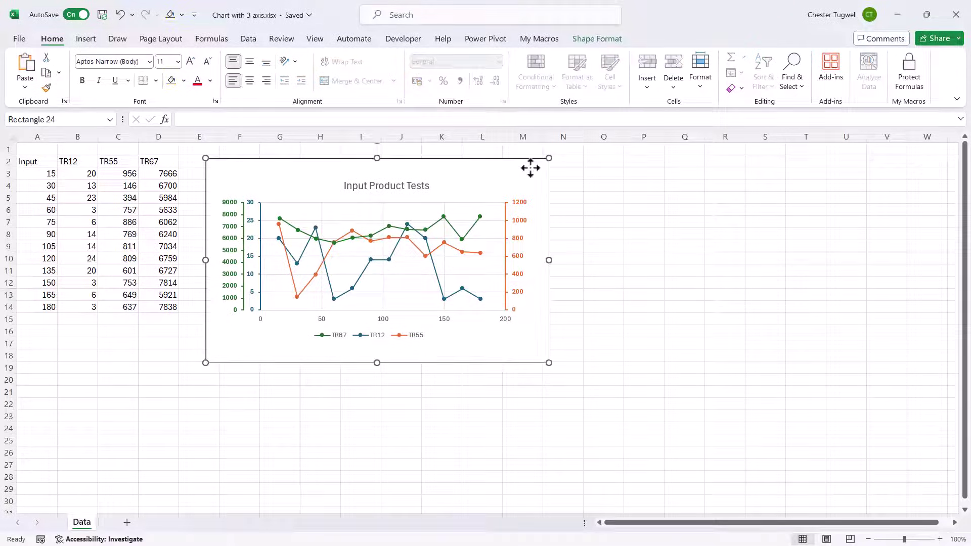
key("ctrl")
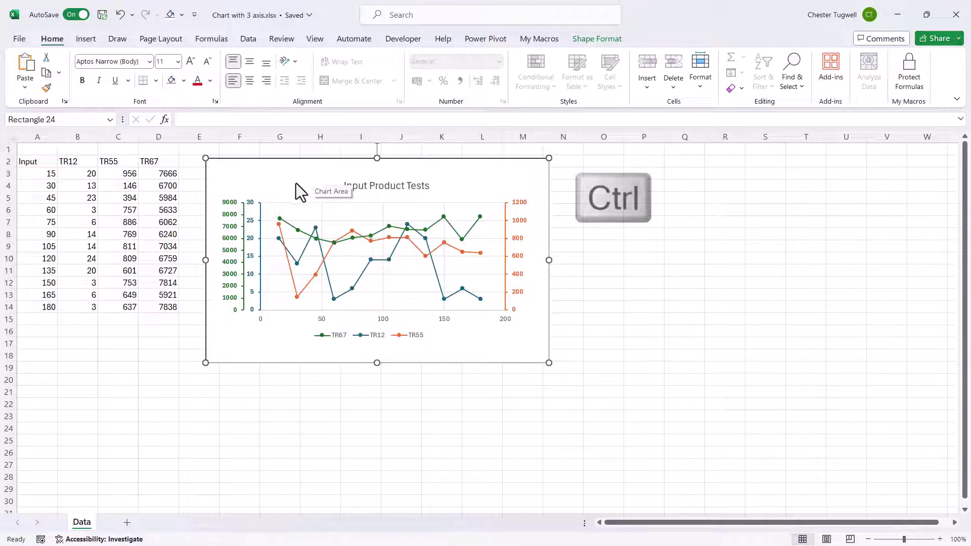
left_click(227, 225, "ctrl")
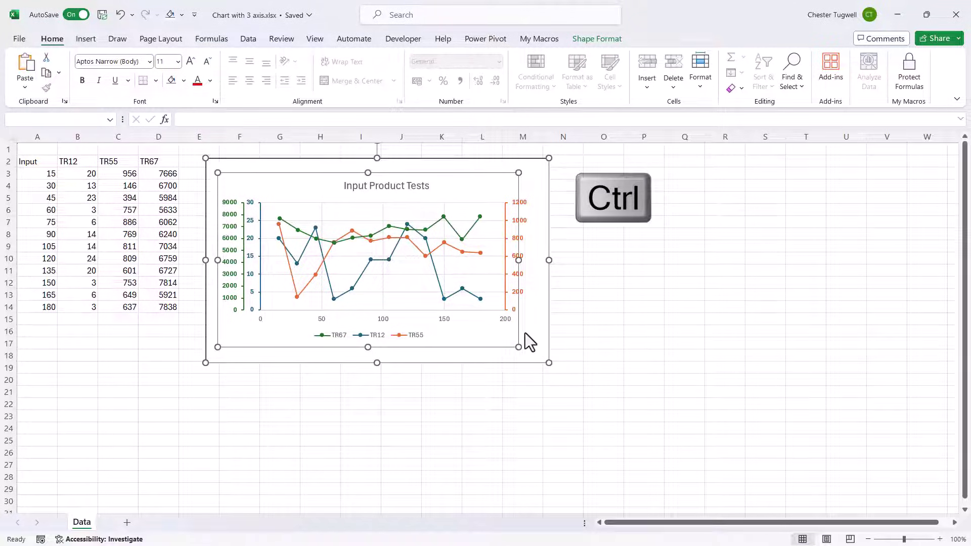
left_click_drag(529, 333, 531, 333)
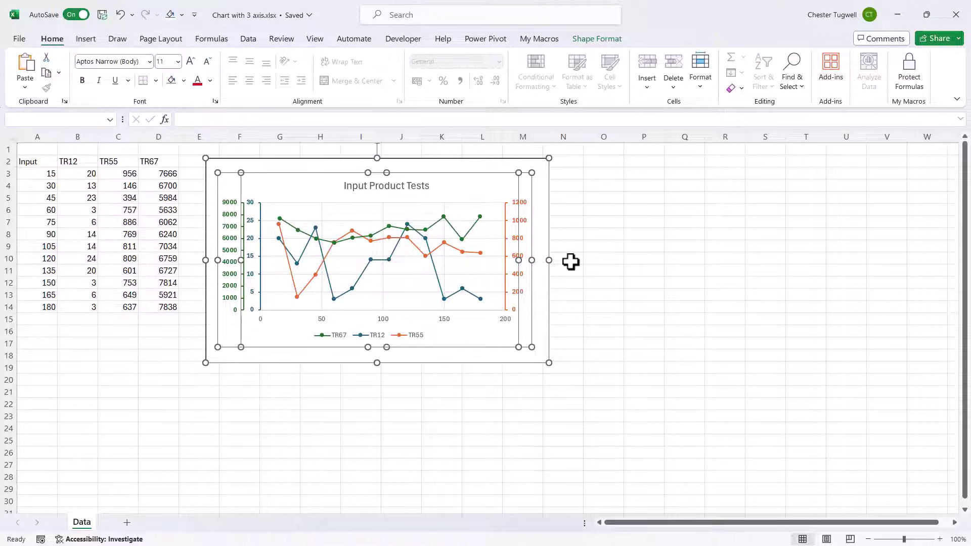
left_click(597, 38)
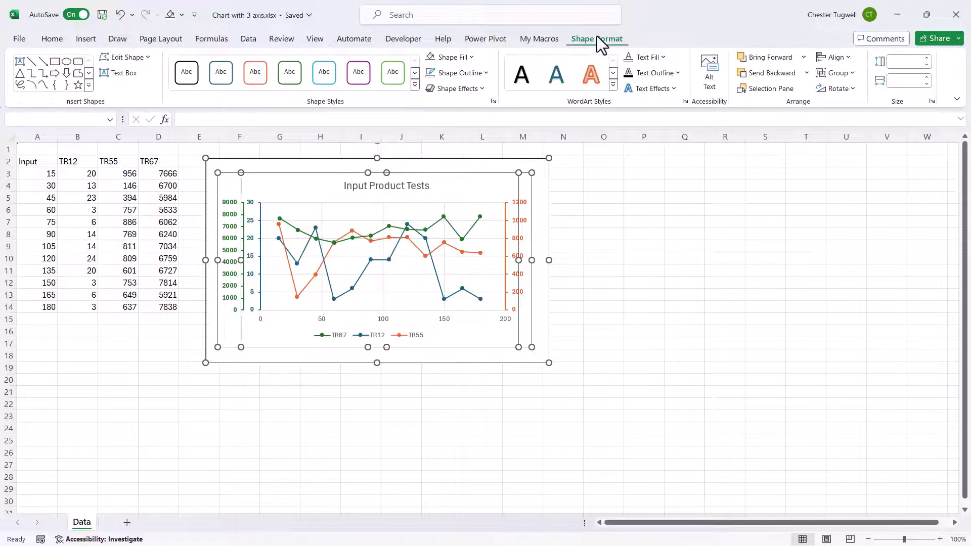
left_click(838, 72)
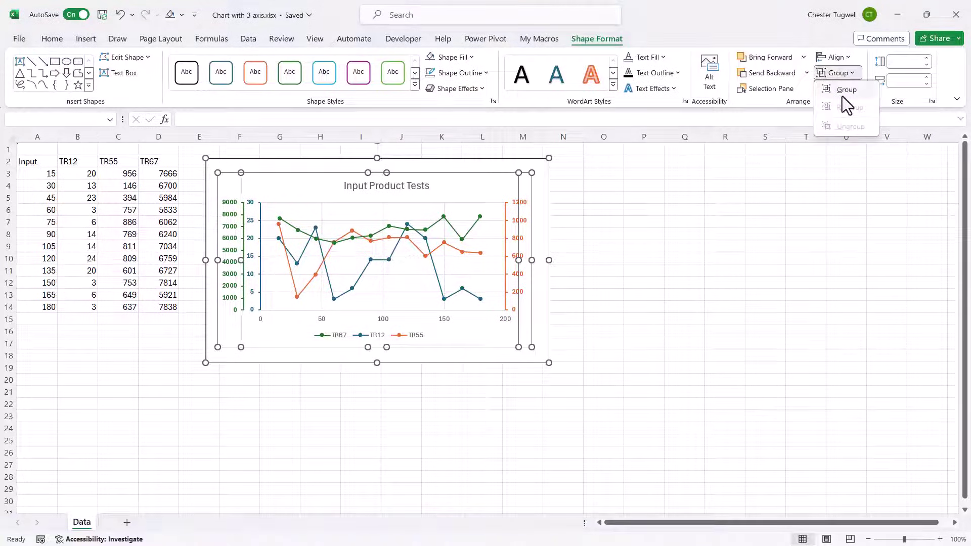
left_click(841, 93)
Move the grouped chart right and slightly down, away from the data table, to about columns J to R
left_click(753, 212)
left_click(536, 180)
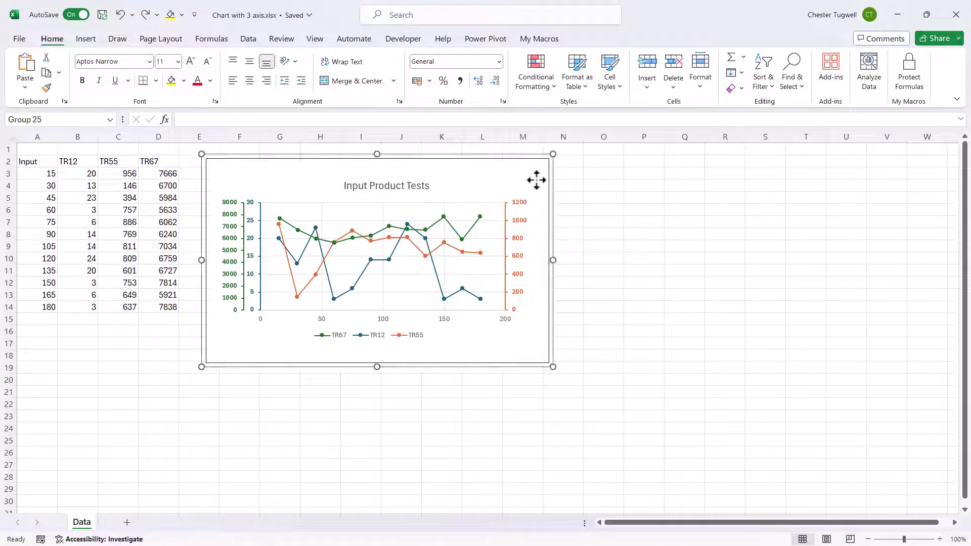
left_click_drag(536, 180, 707, 207)
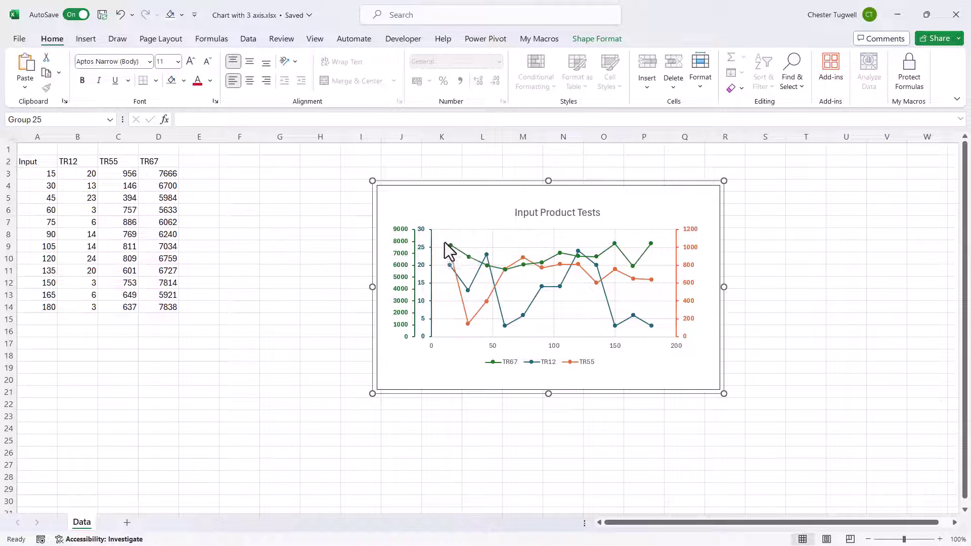
Widen the TR67 chart slightly on both sides within the group to fine-tune its alignment, and deselect it
left_click(402, 251)
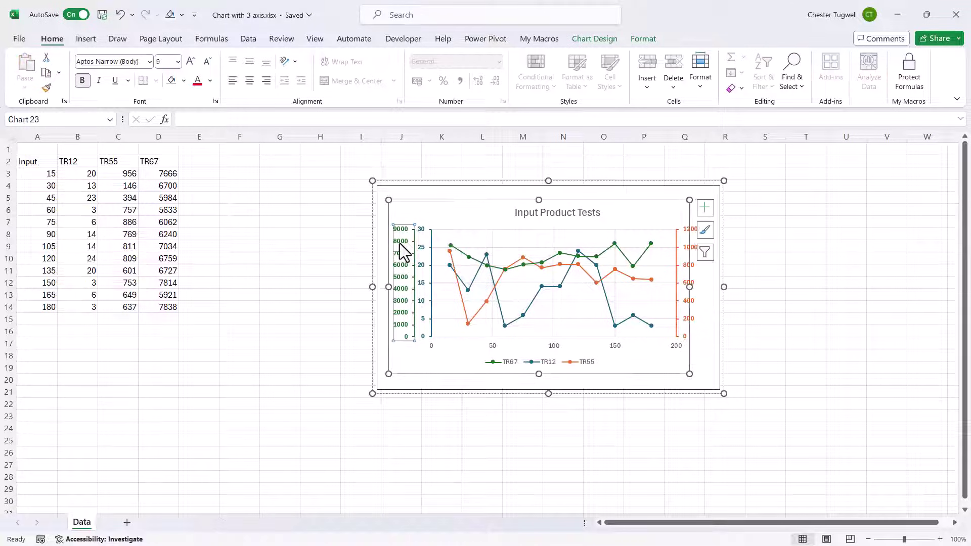
left_click_drag(388, 287, 387, 287)
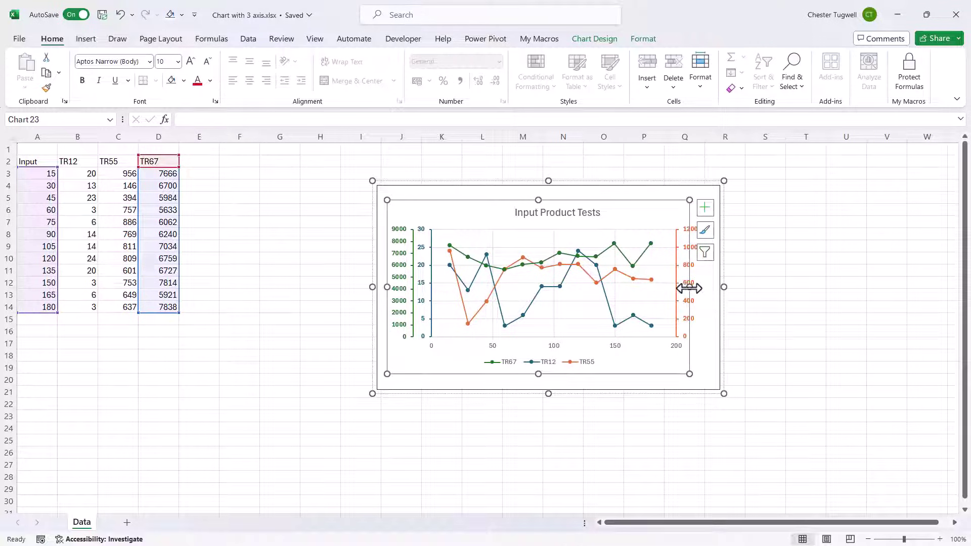
left_click_drag(689, 287, 691, 286)
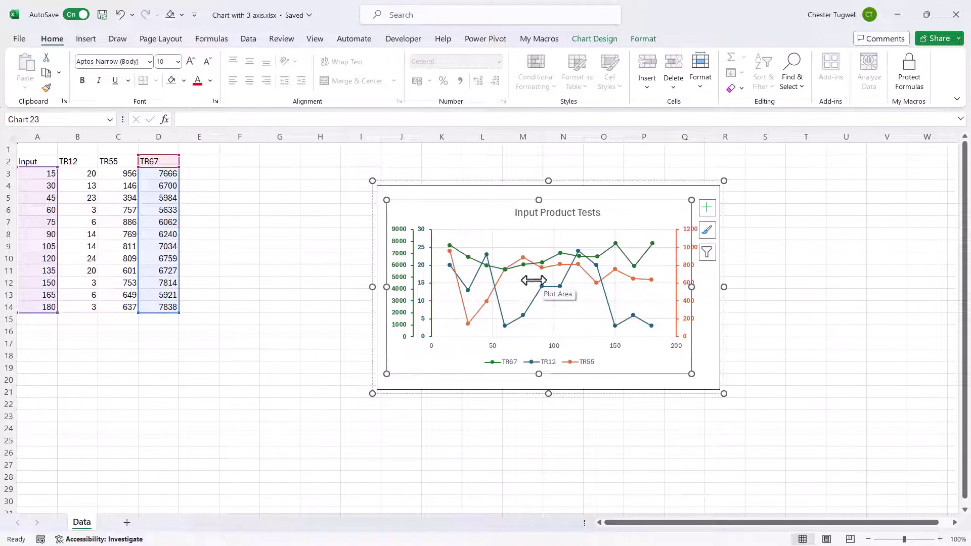
left_click(779, 263)
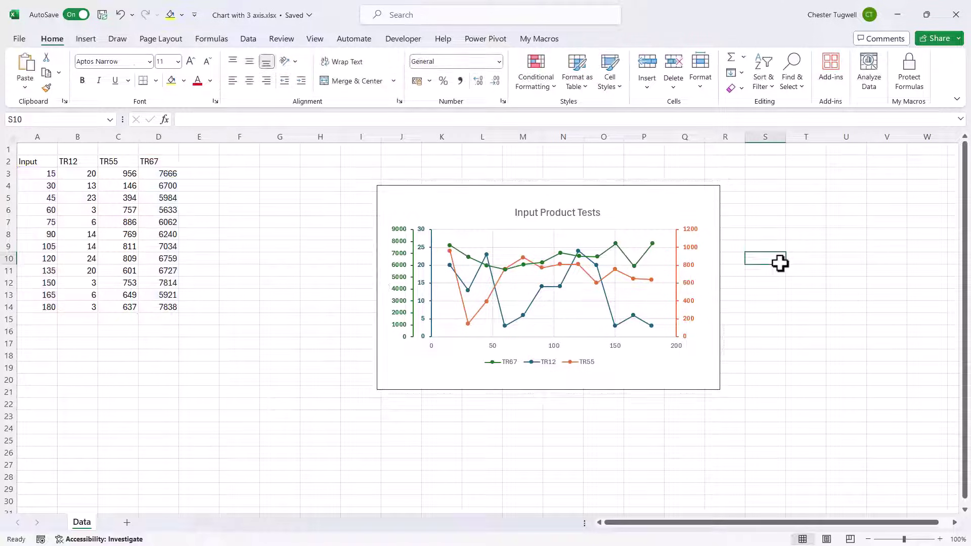